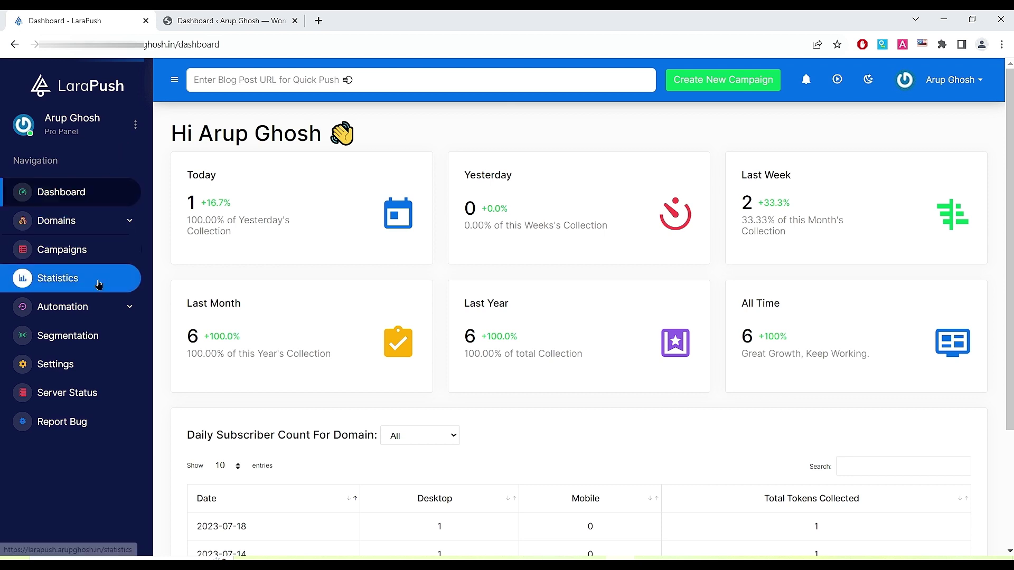
Open the campaigns section and start a new campaign at its content-fetch URL field
click(67, 254)
click(848, 178)
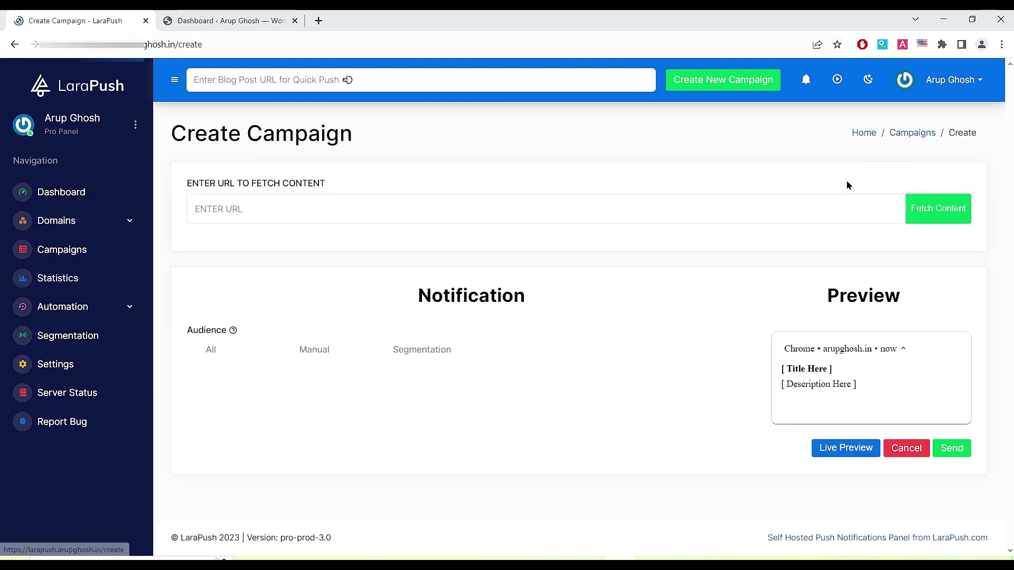
click(231, 210)
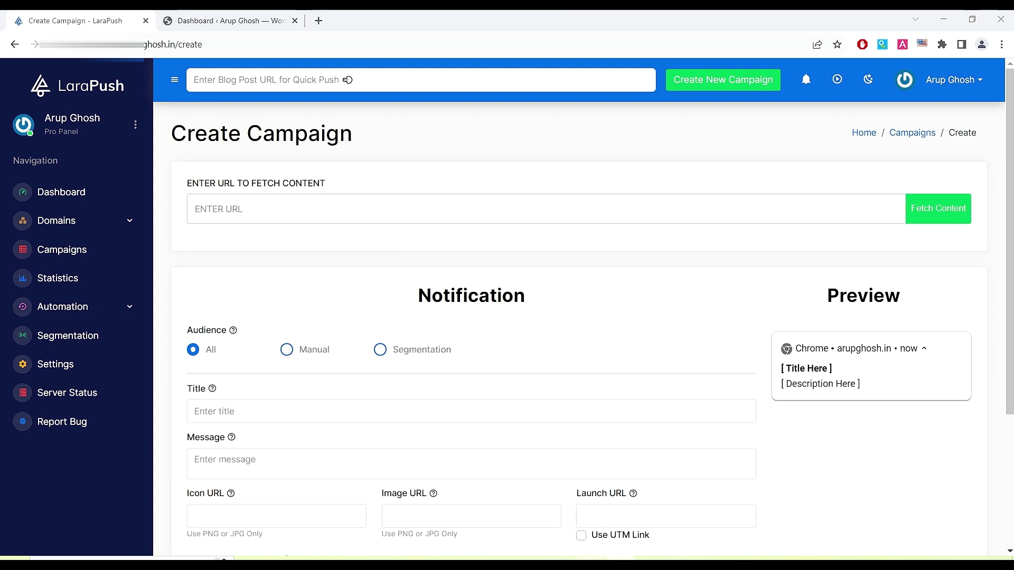
Switch to the browser window with the blog homepage and copy the link address of the post "The Fastest WordPress Theme"
key(alt+Tab)
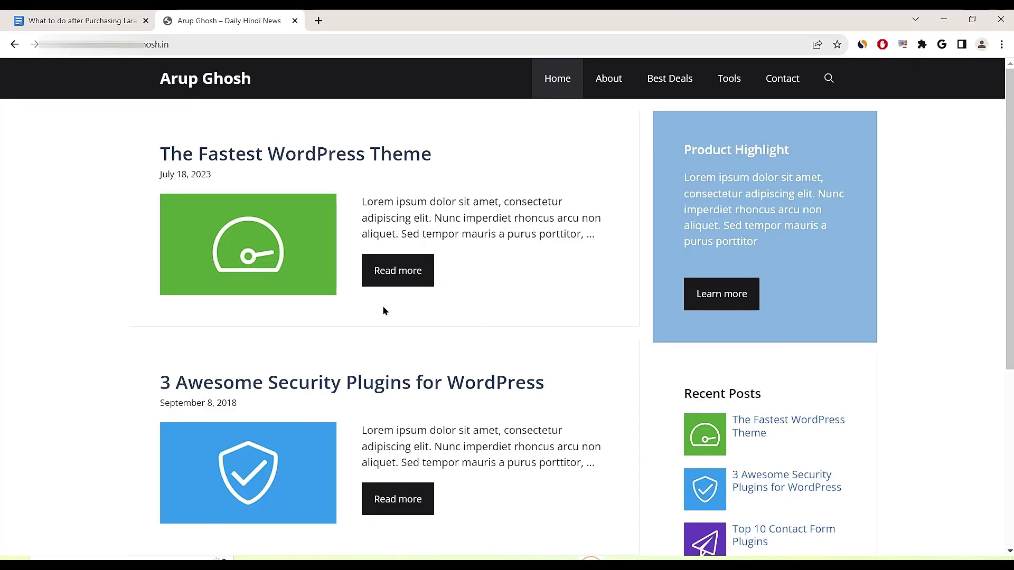
right_click(405, 275)
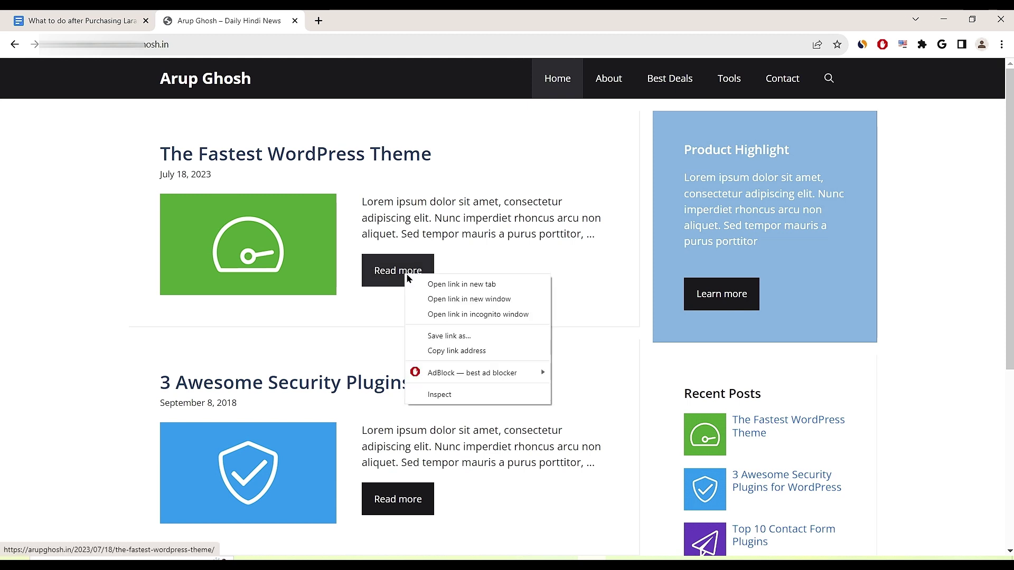
click(454, 353)
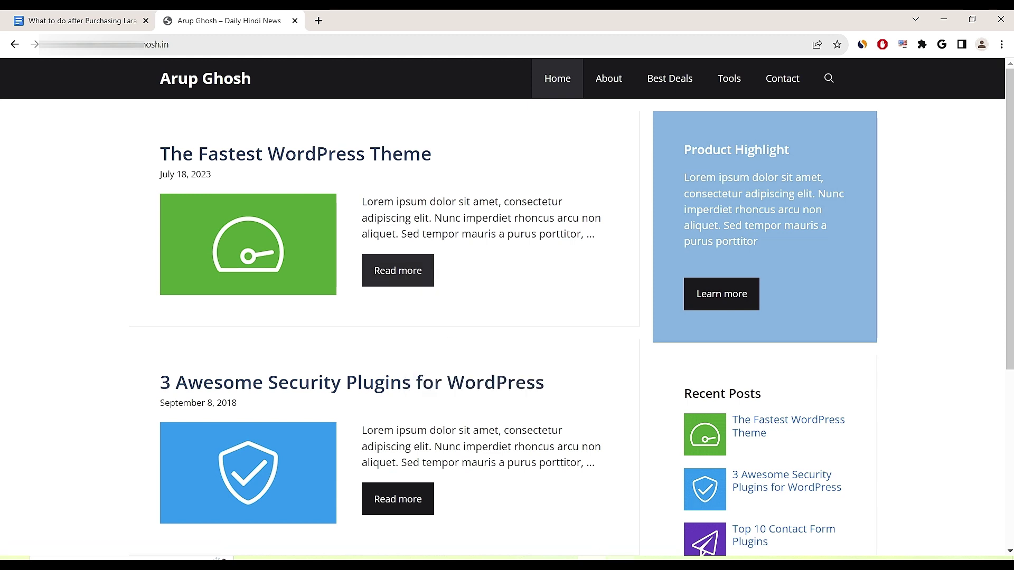
Return to the LaraPush window, paste the copied post link as the campaign's content URL and fetch its content
key(alt+Tab)
click(225, 211)
key(ctrl+v)
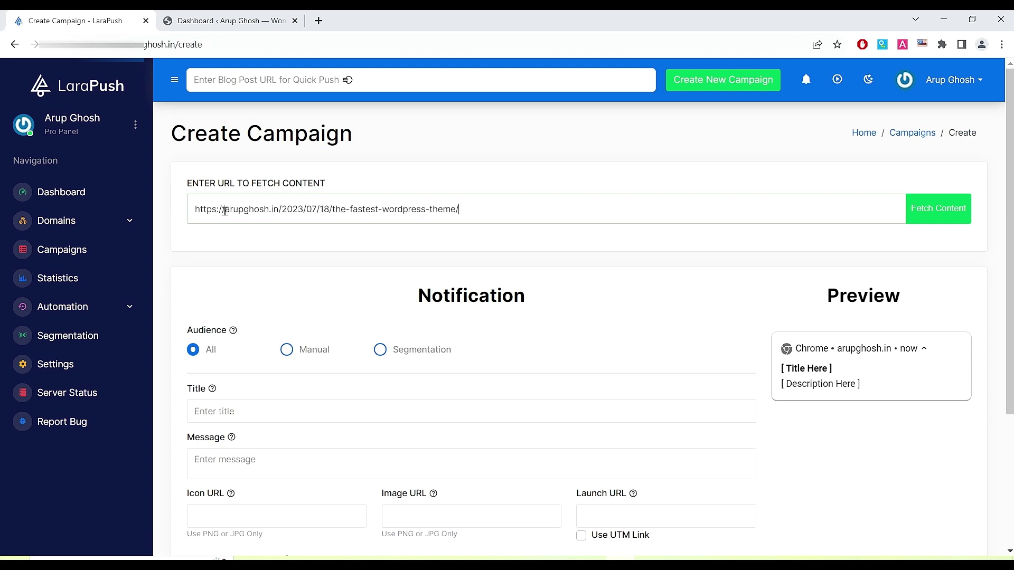
click(937, 212)
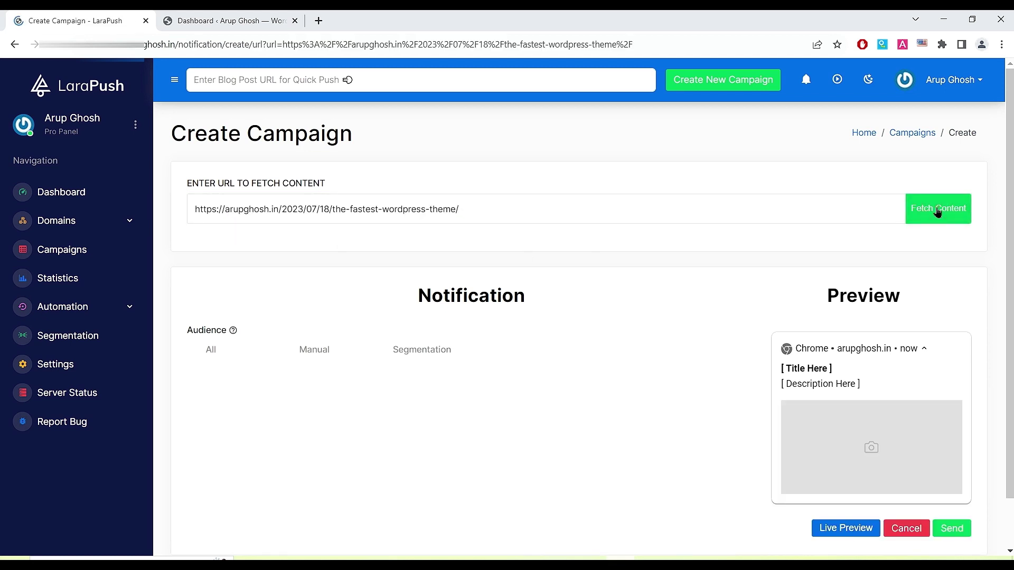
Replace the notification title with "Free Download GP Theme"
scroll(407, 379, down, 3)
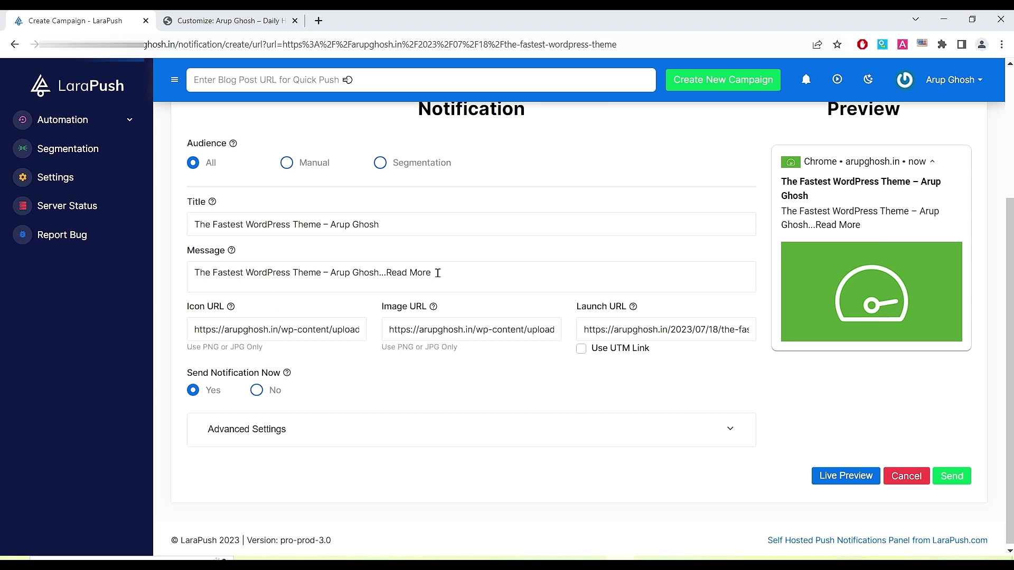
drag(438, 273, 192, 272)
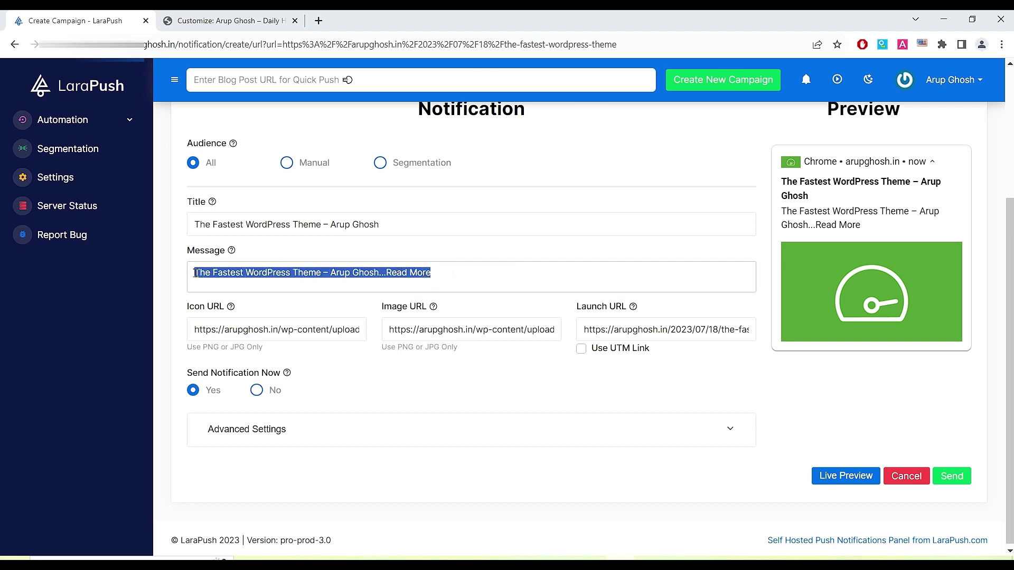
click(394, 222)
drag(394, 222, 182, 226)
scroll(483, 261, up, 2)
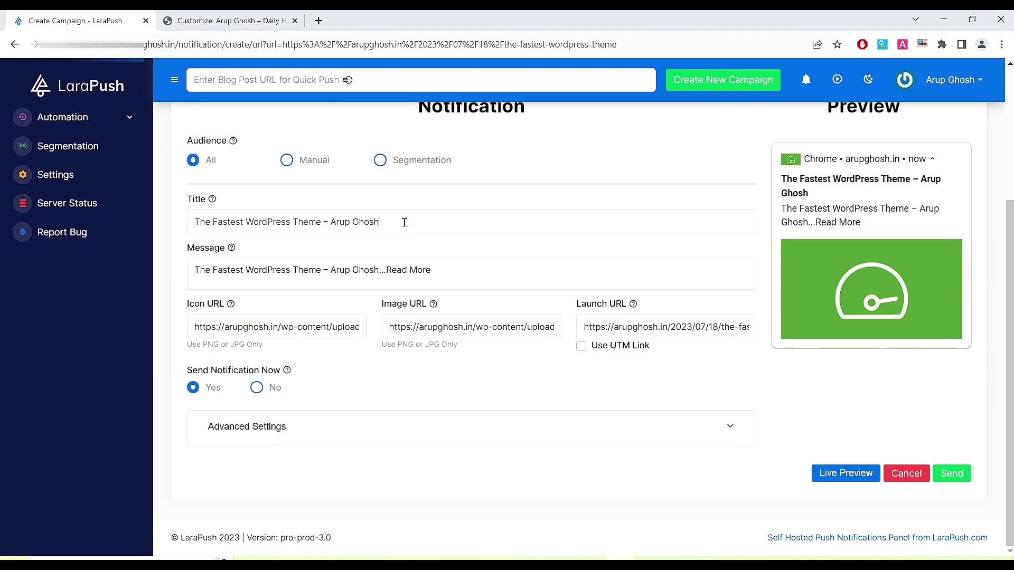
click(403, 221)
drag(388, 221, 187, 223)
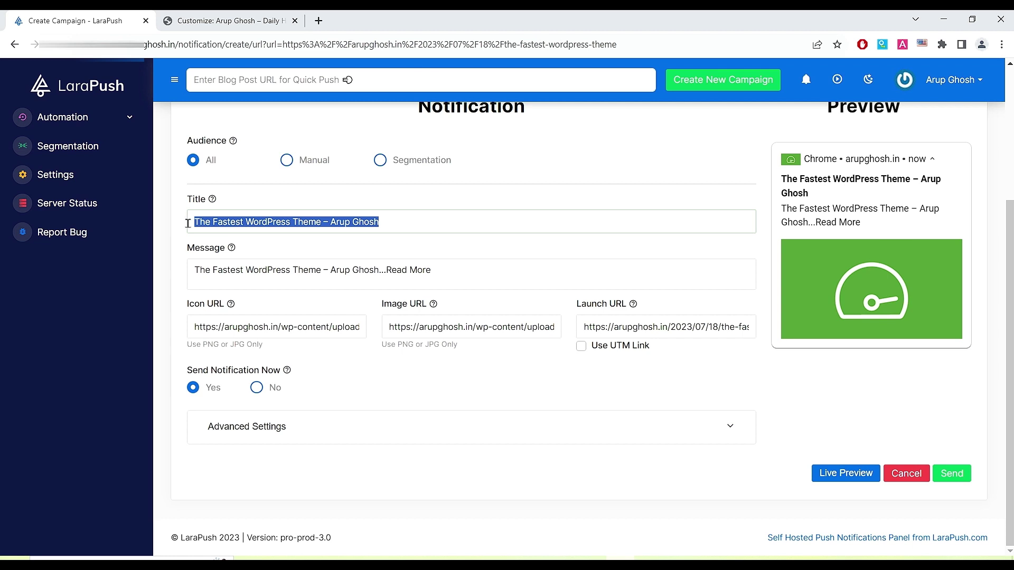
text(Fre)
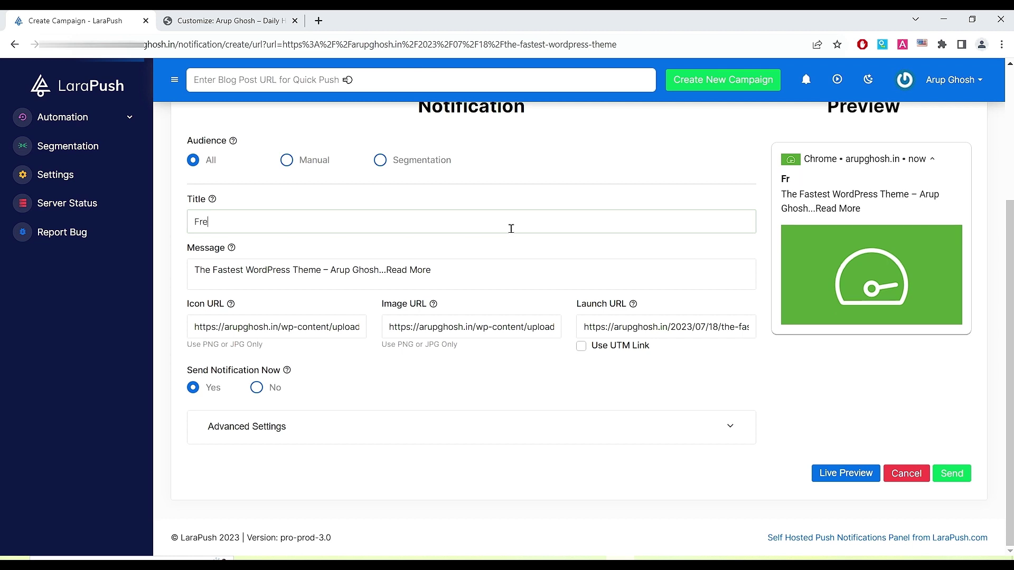
text(e Download G)
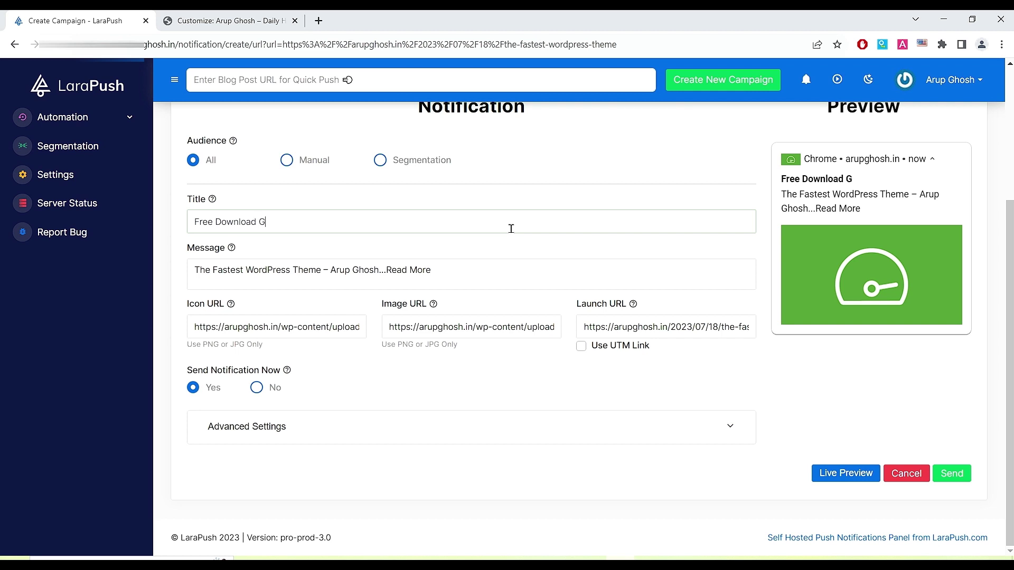
text(P Theme)
drag(453, 265, 188, 284)
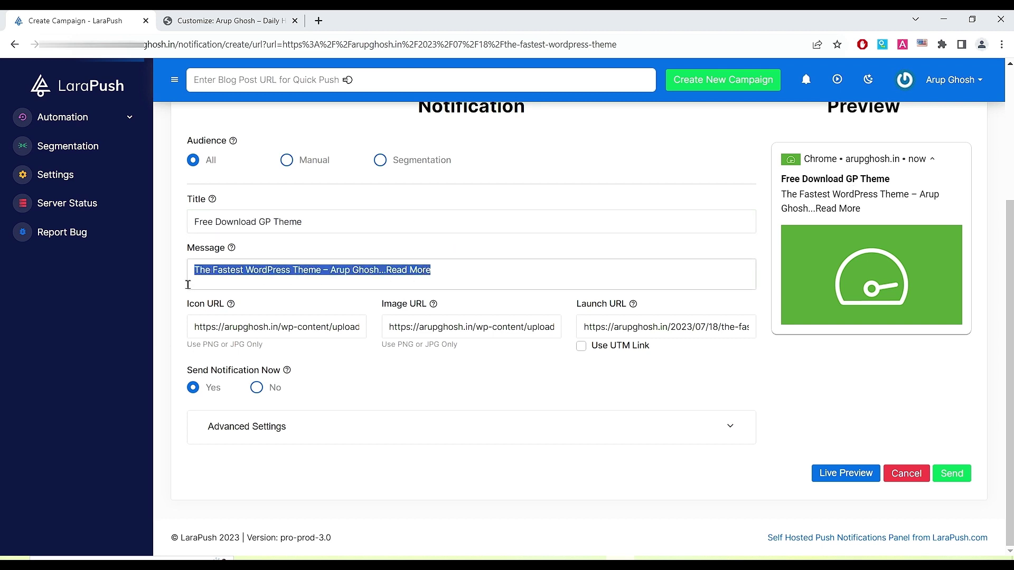
Set the campaign audience to Manual and target only the blog's own domain instead of All Domains
scroll(358, 348, up, 3)
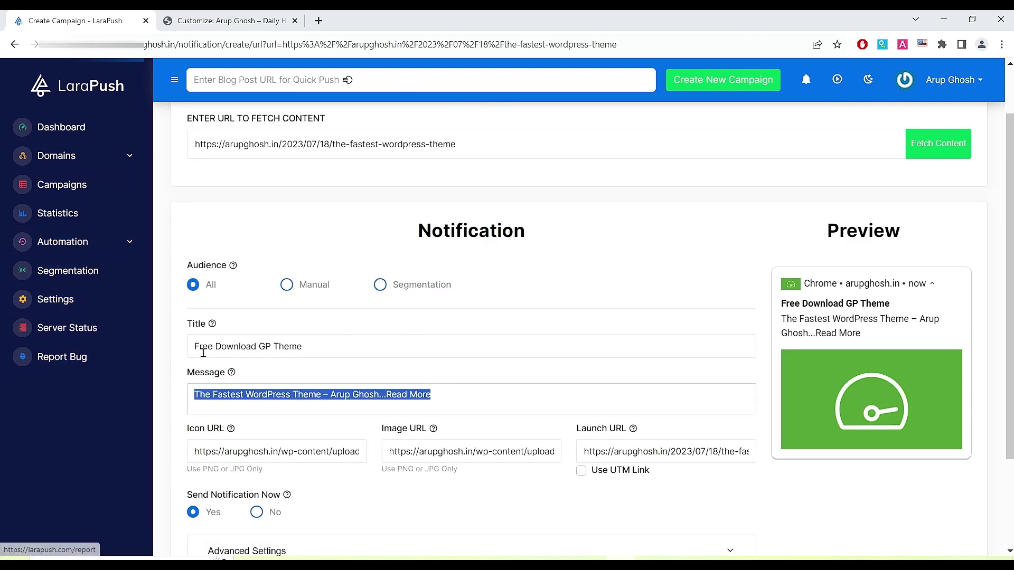
click(292, 290)
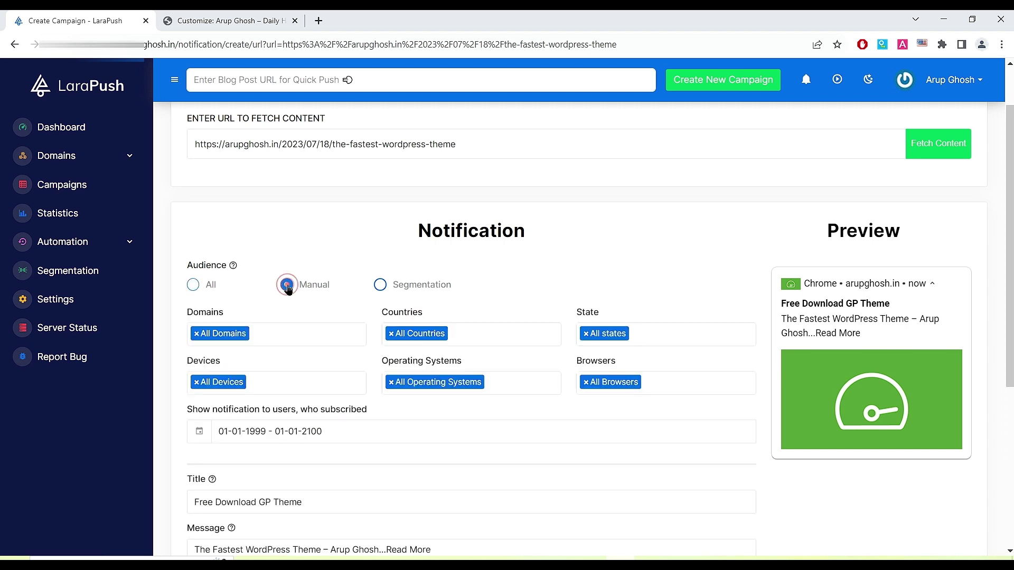
click(256, 332)
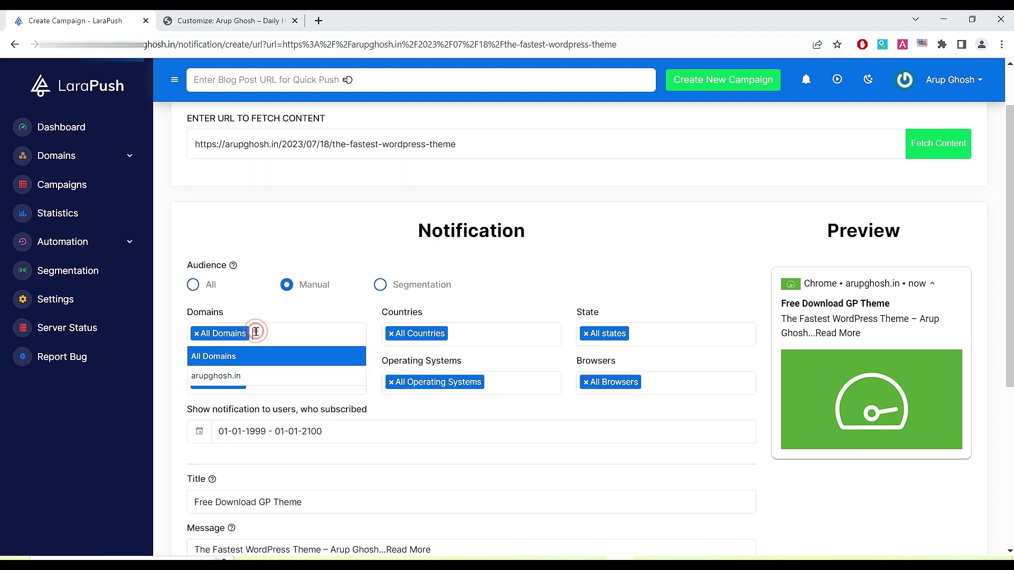
click(233, 379)
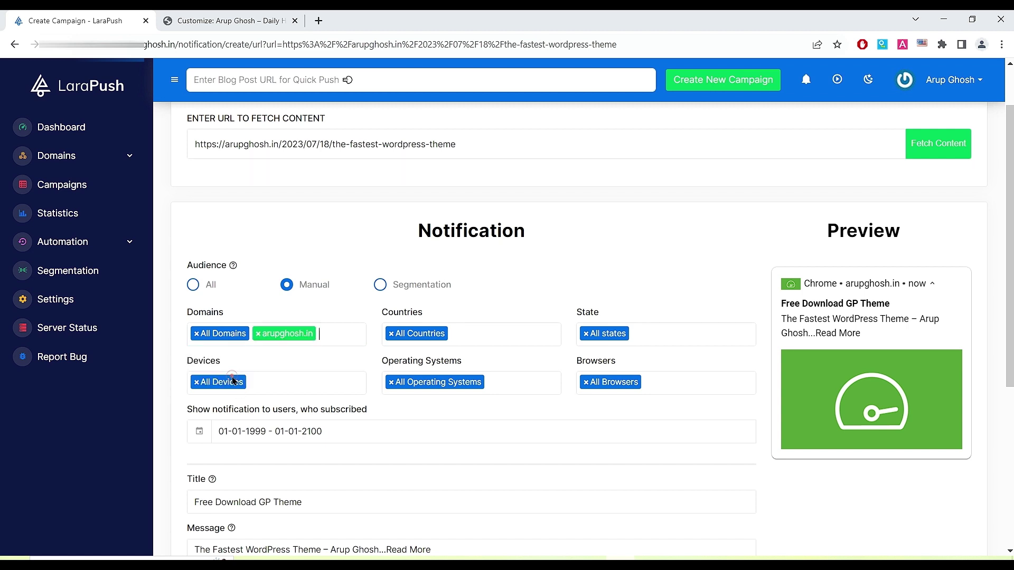
click(197, 334)
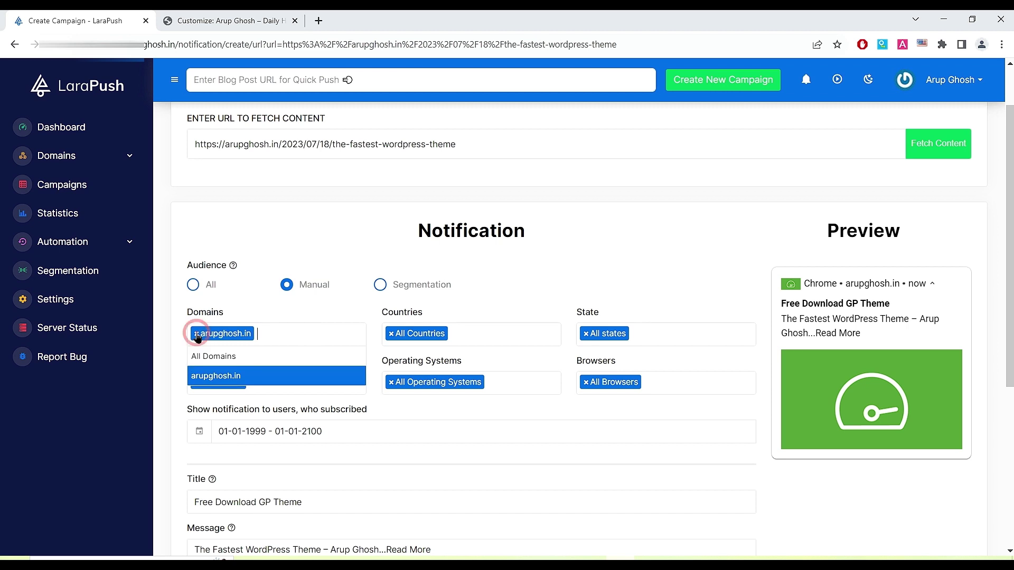
click(380, 325)
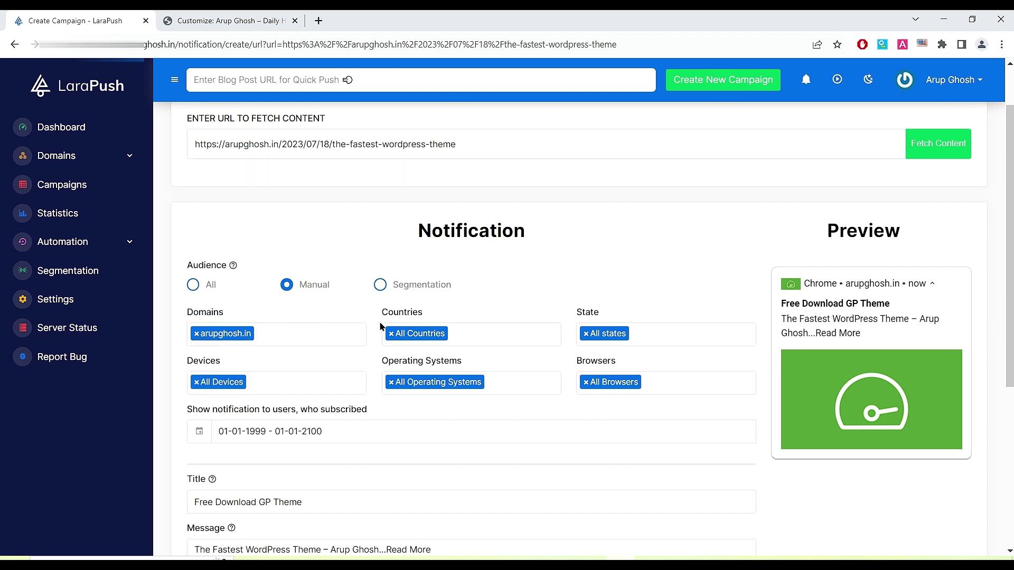
Limit the audience countries to India by adding it and removing All Countries
click(459, 331)
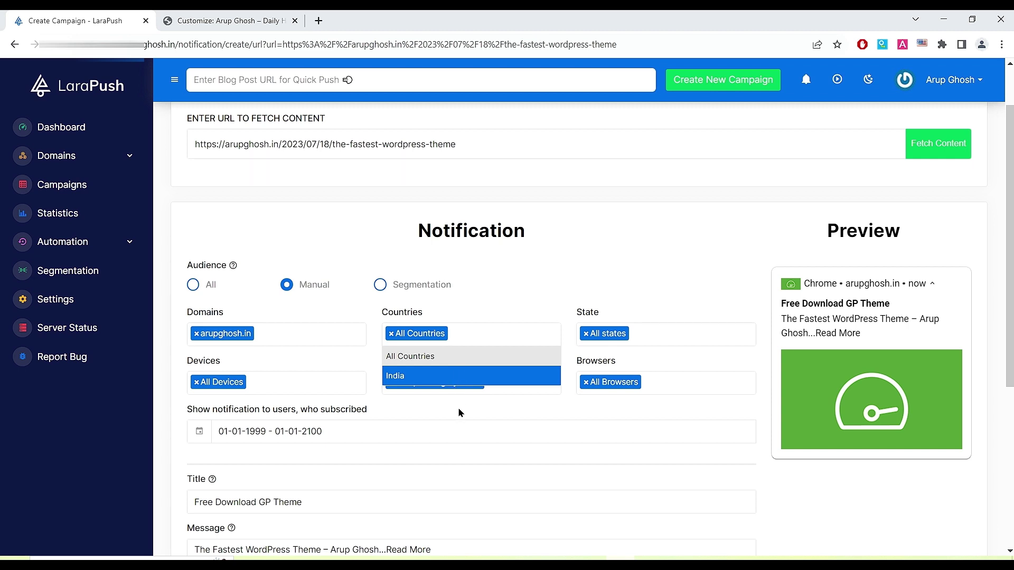
click(429, 377)
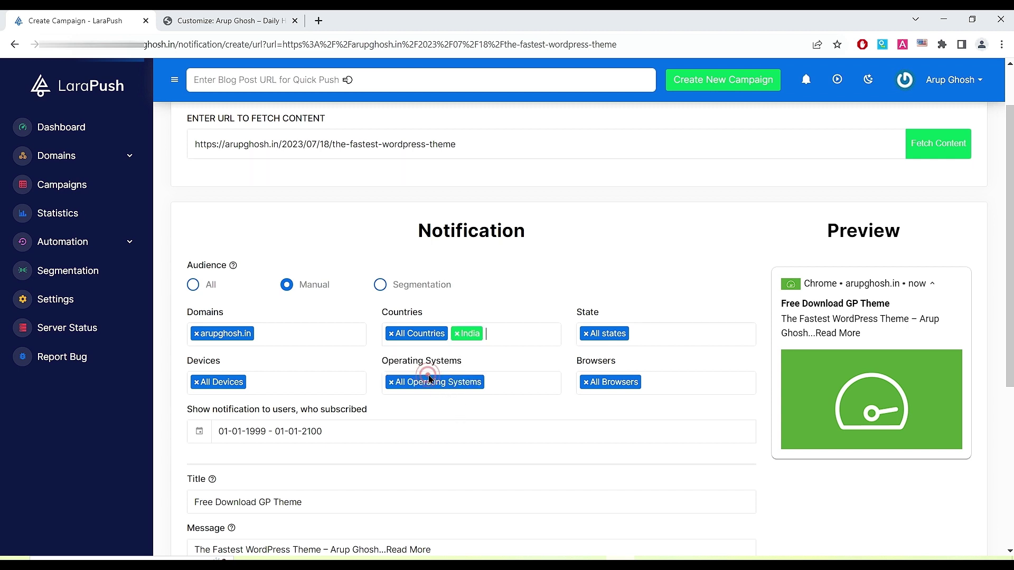
click(392, 334)
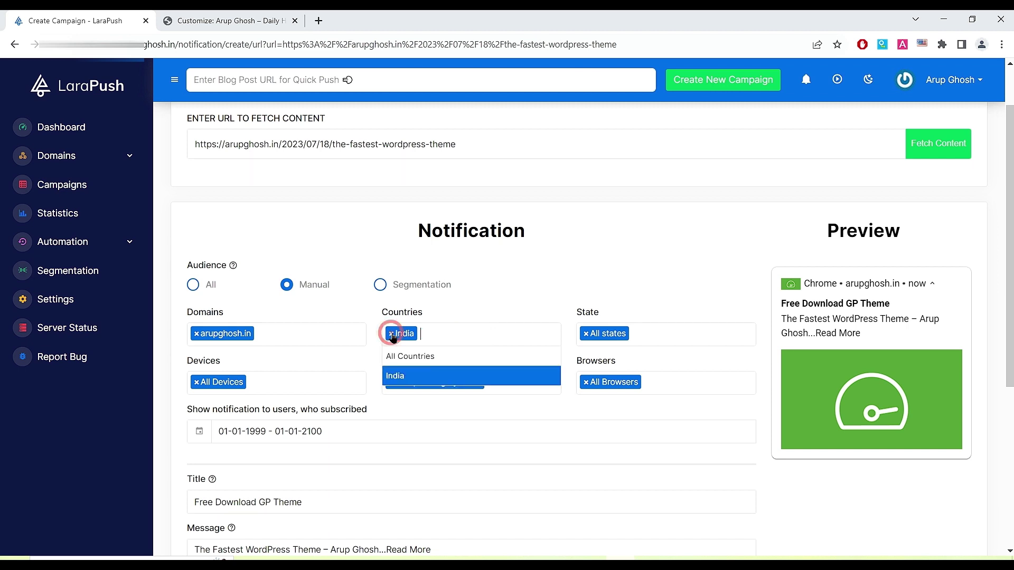
Limit the audience state to West Bengal by adding it and removing All states
click(652, 334)
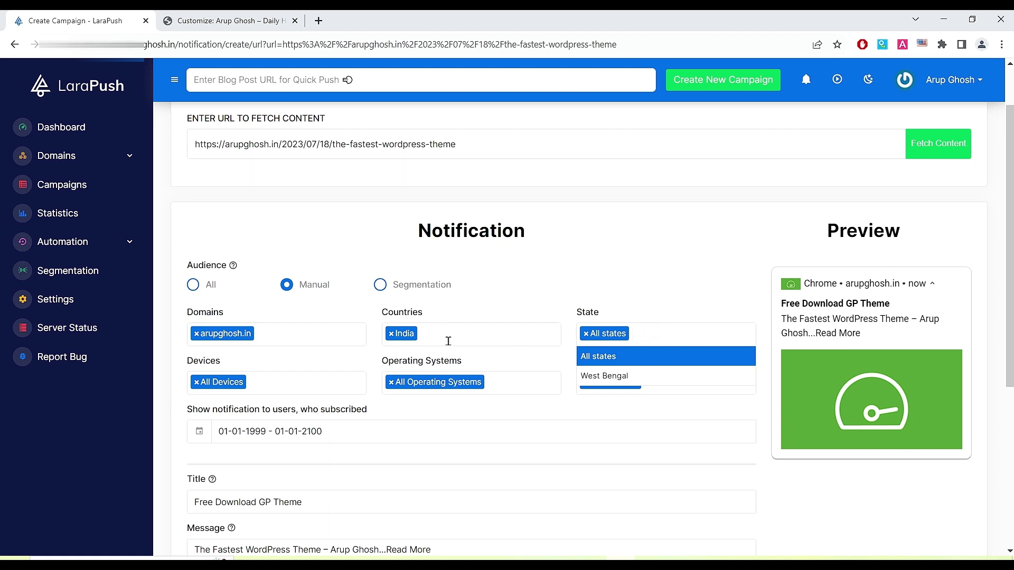
click(627, 381)
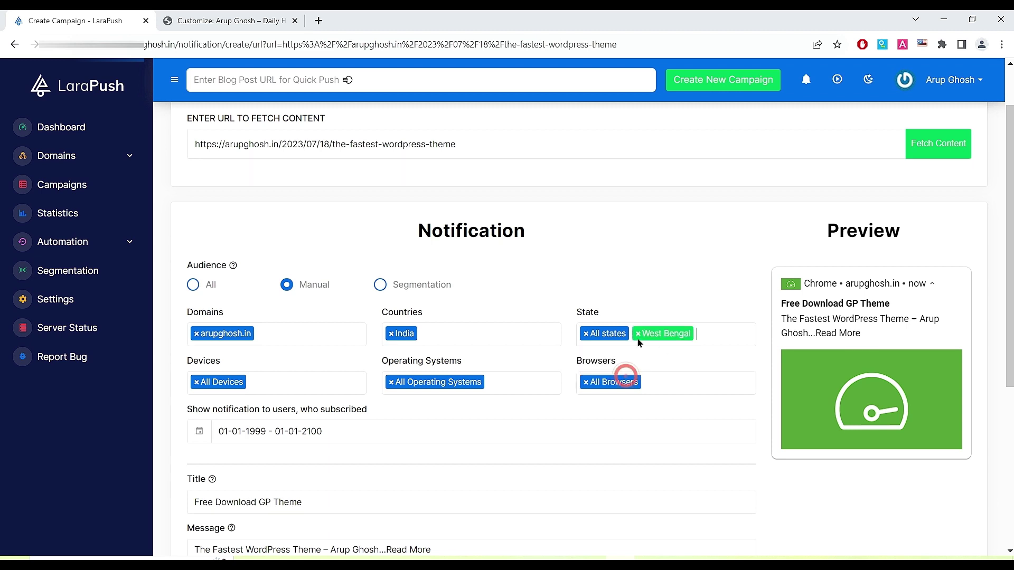
click(586, 334)
click(680, 318)
View the device options, and limit the audience's operating systems to Windows by replacing All Operating Systems
scroll(680, 318, down, 1)
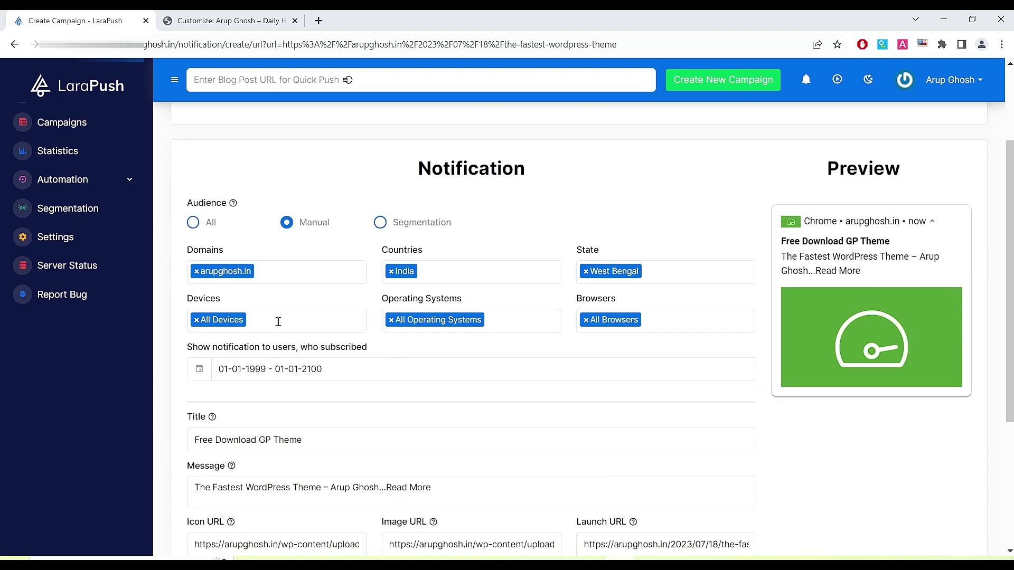
click(279, 383)
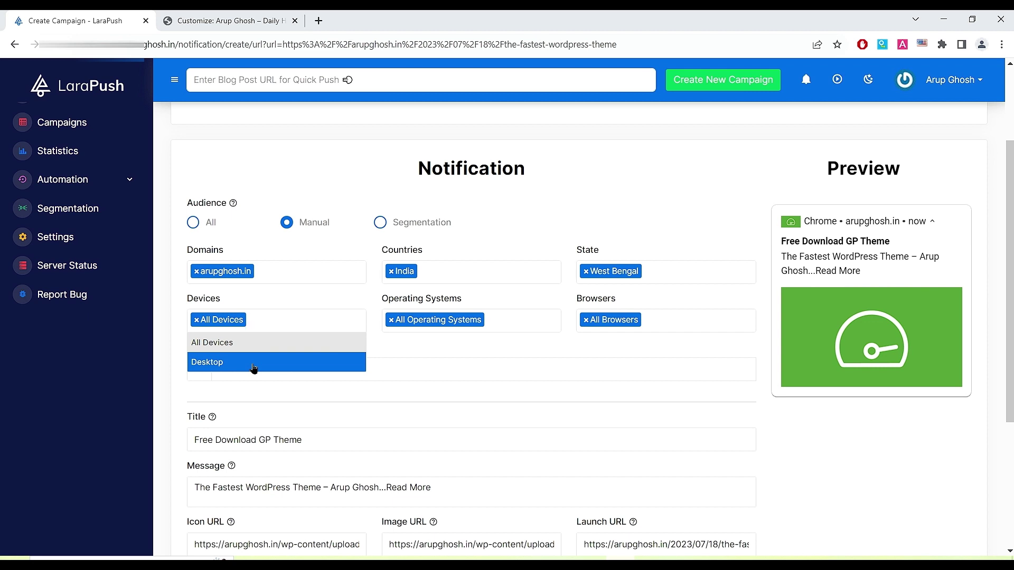
click(256, 328)
click(495, 317)
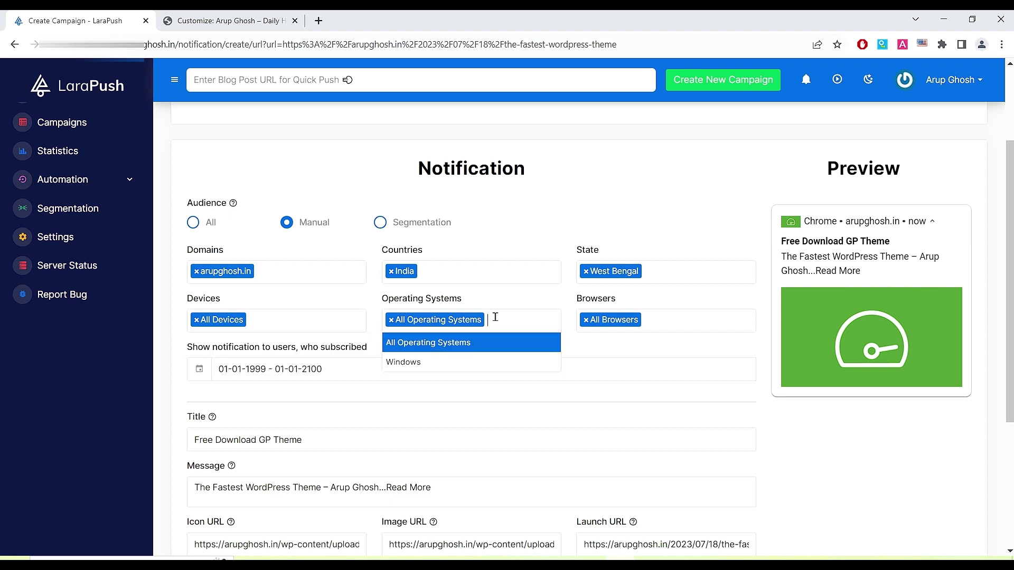
click(474, 364)
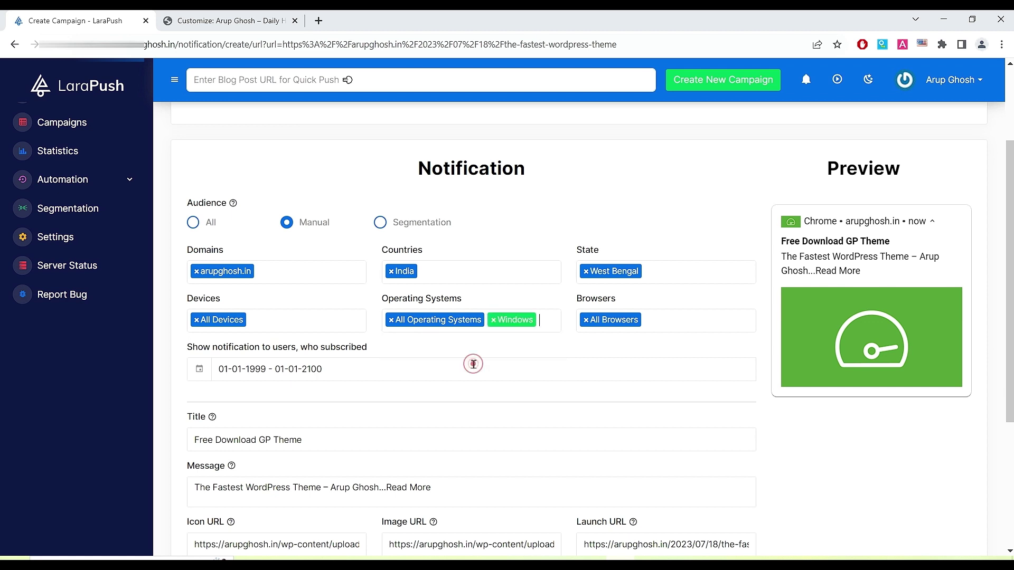
click(391, 321)
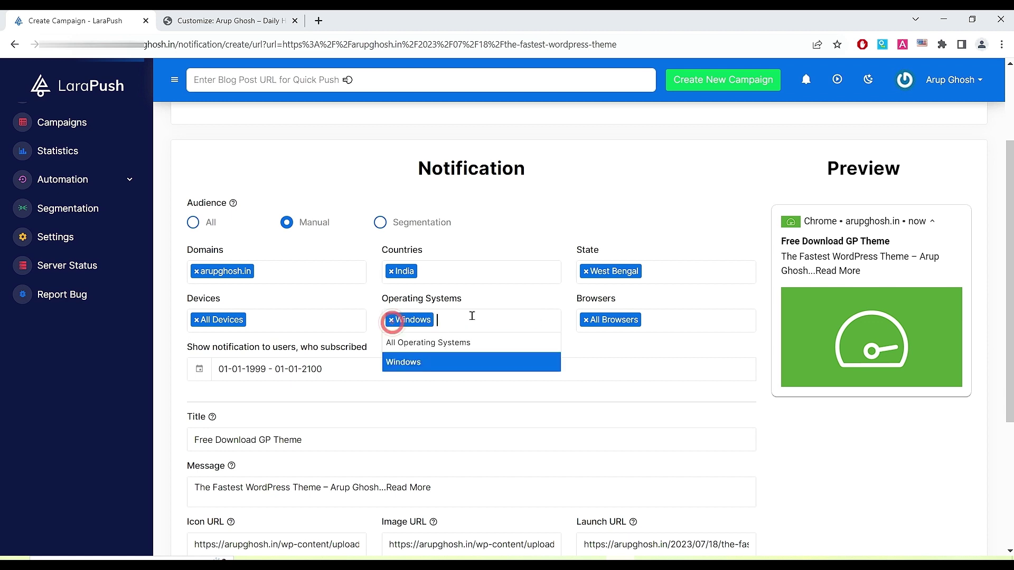
click(493, 316)
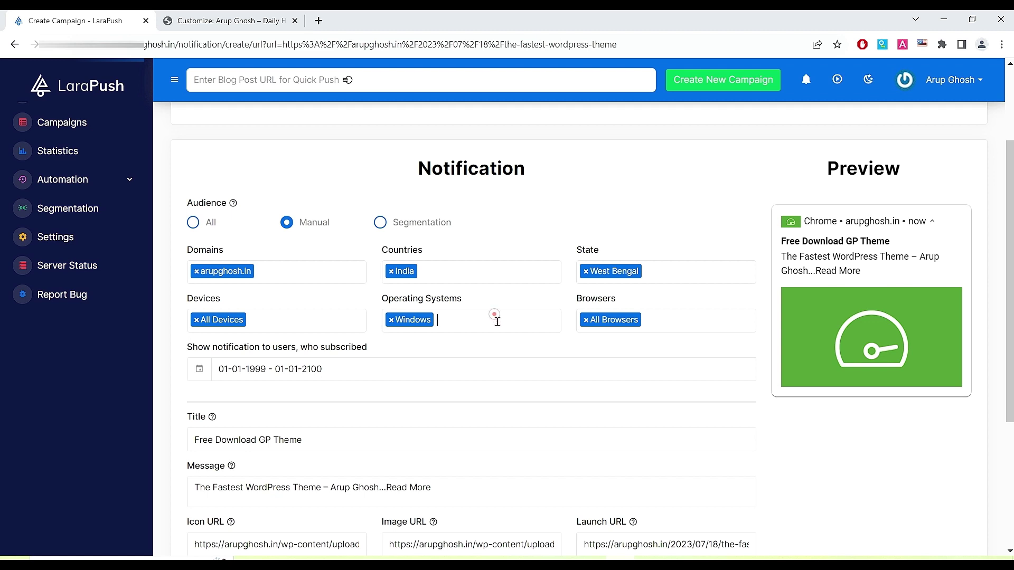
View the browser options, and restrict the notification to users who subscribed today, 18-07-2023
click(675, 317)
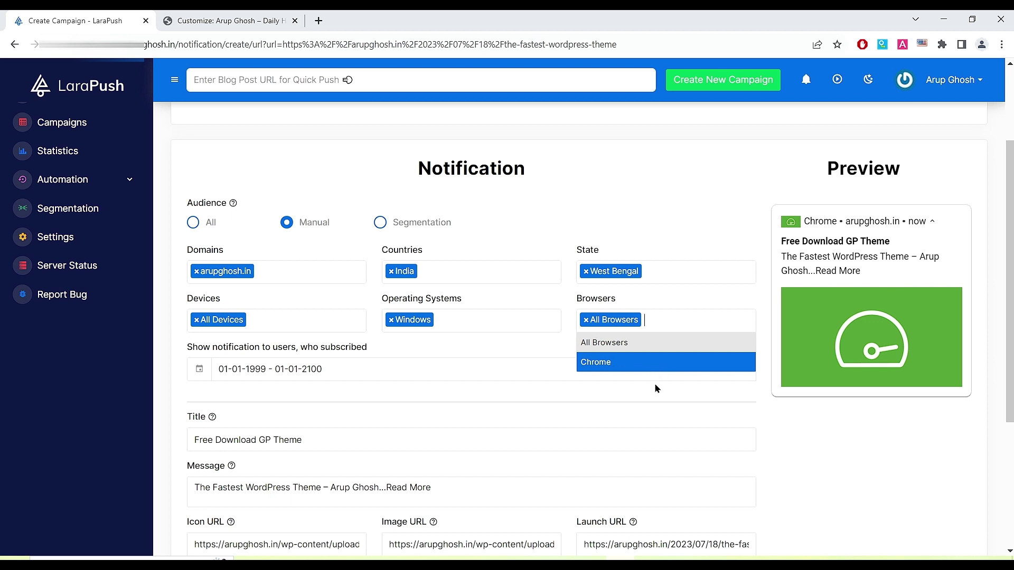
click(662, 320)
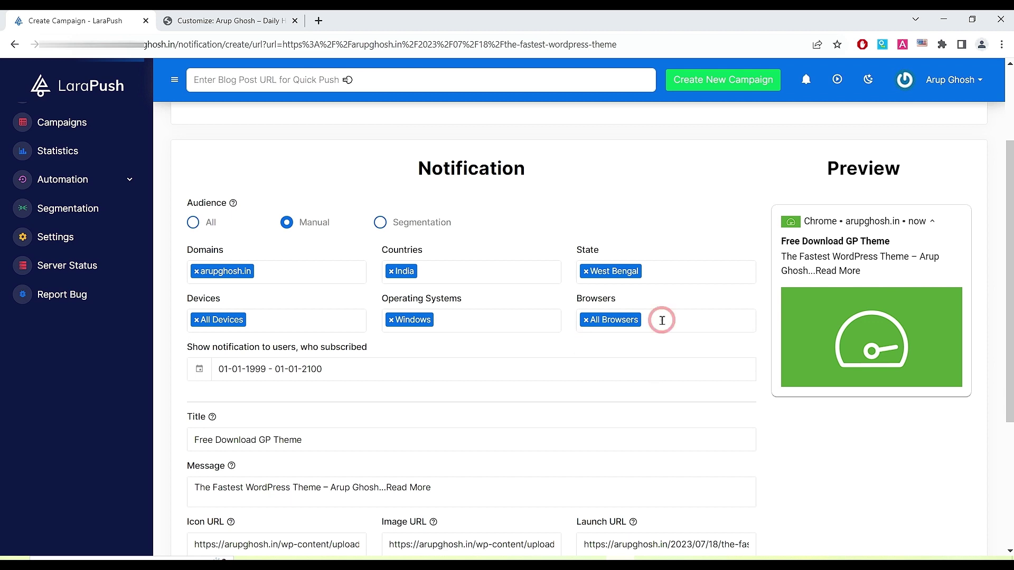
click(357, 368)
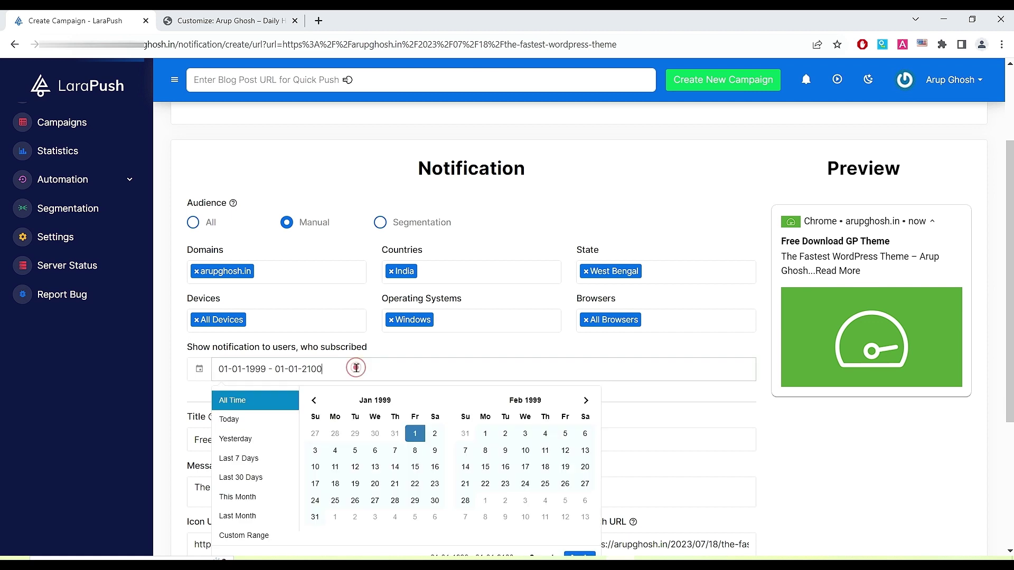
click(386, 369)
click(259, 421)
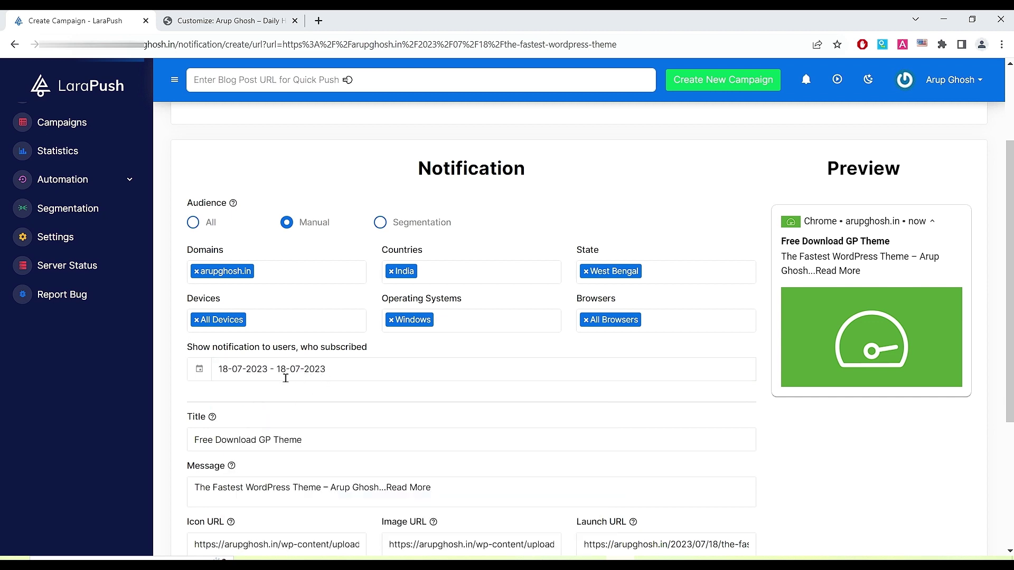
Set the subscription date range for users receiving the notification to All Time
click(331, 372)
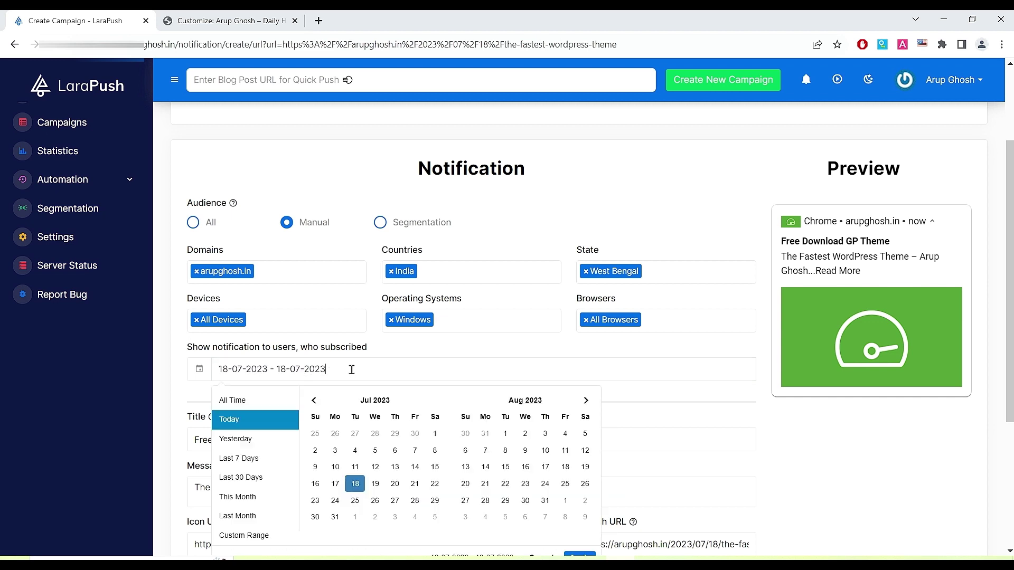
click(251, 400)
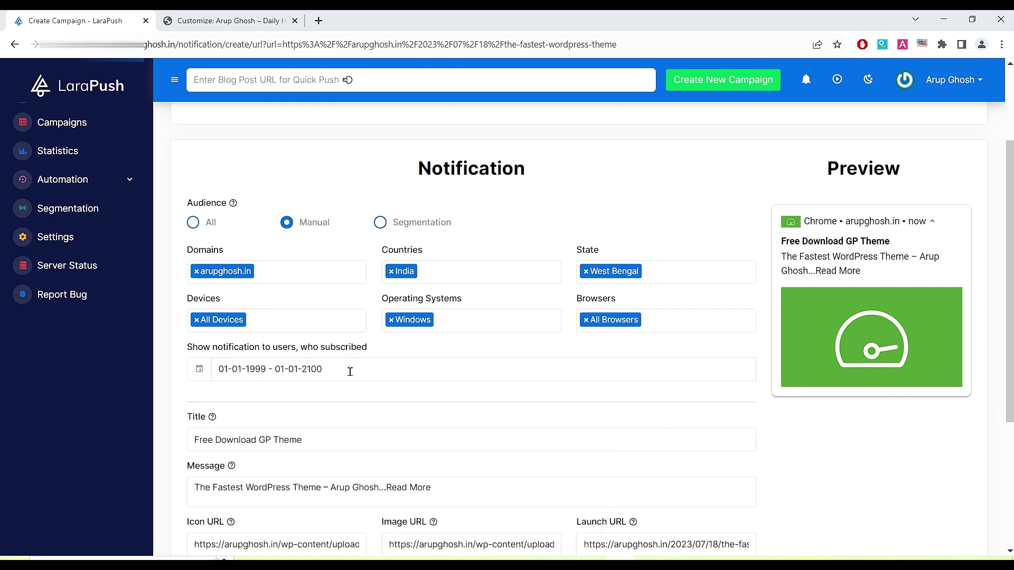
scroll(350, 372, down, 3)
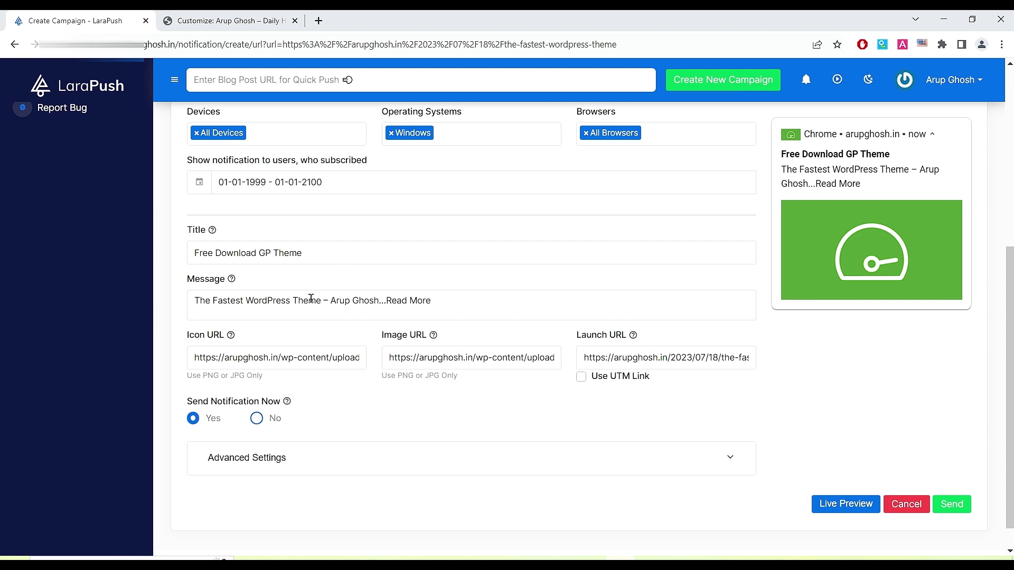
click(257, 359)
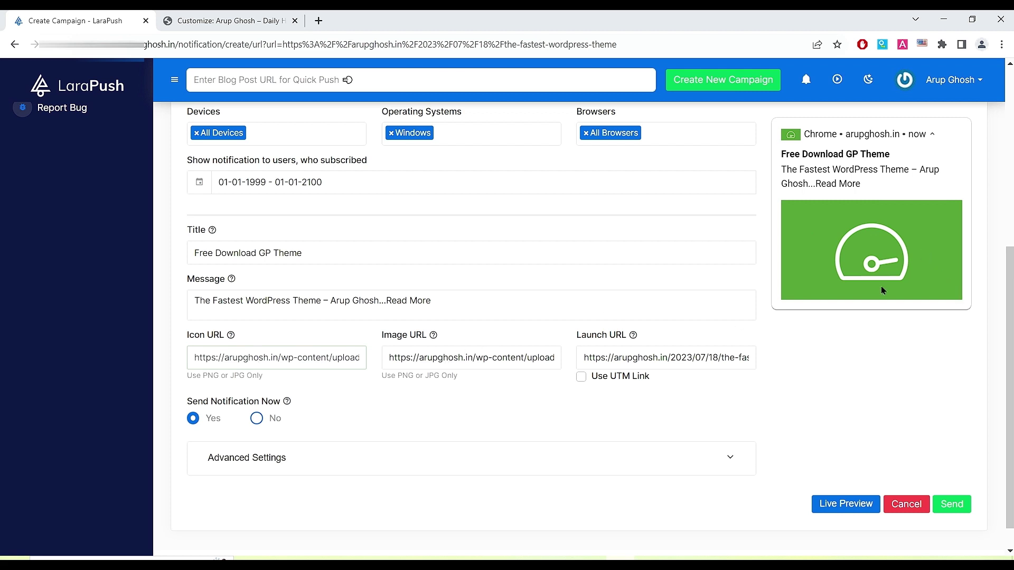
Expand the campaign's Advanced Settings and set the Button1 text to "Free Download"
scroll(420, 379, down, 1)
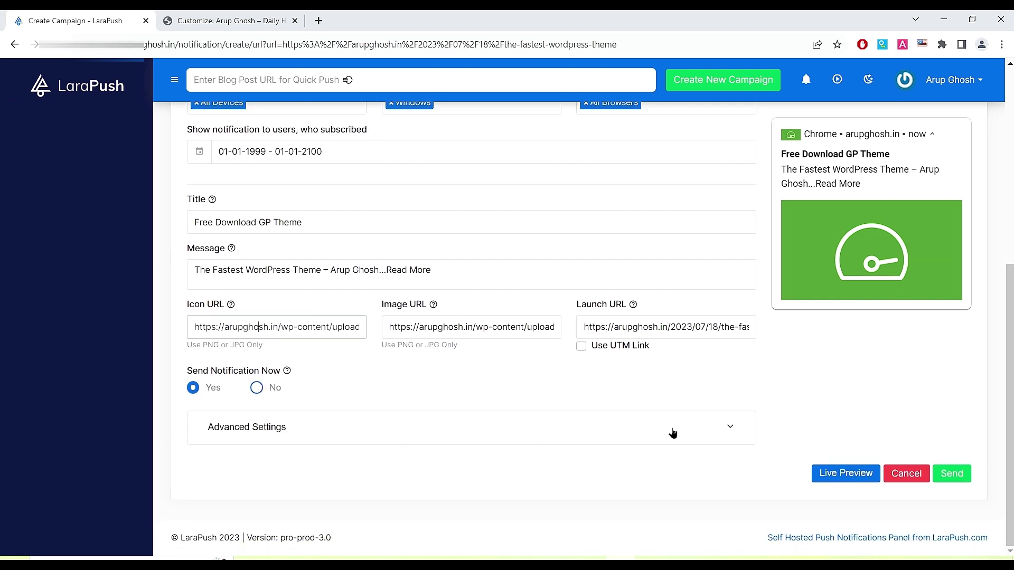
click(731, 430)
scroll(491, 397, down, 2)
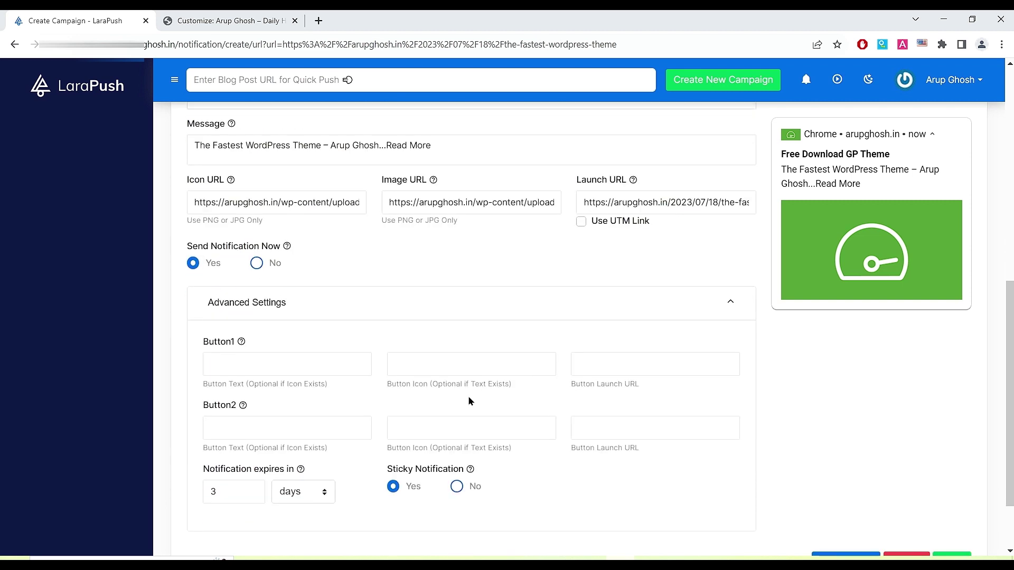
click(259, 365)
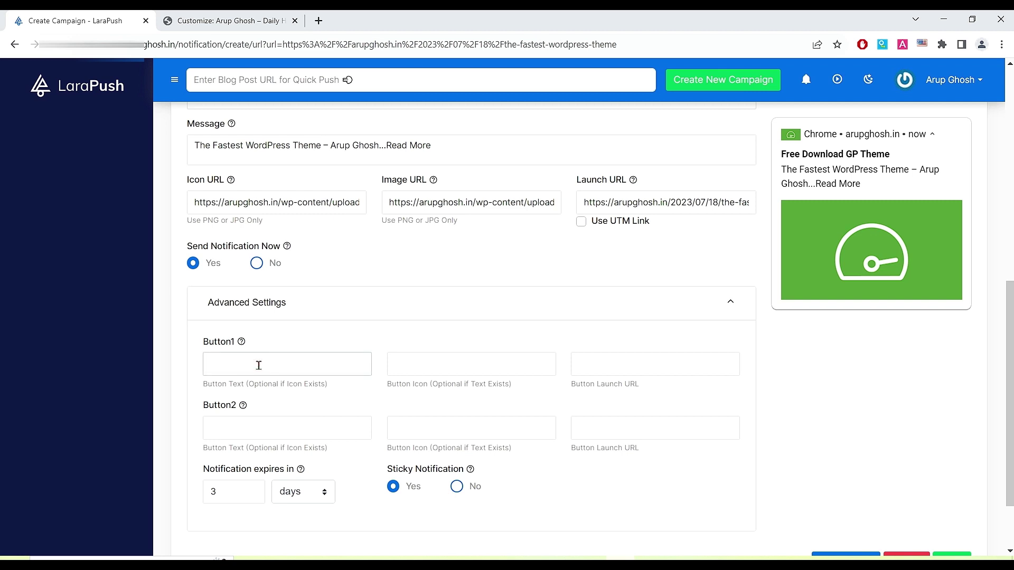
text(Free )
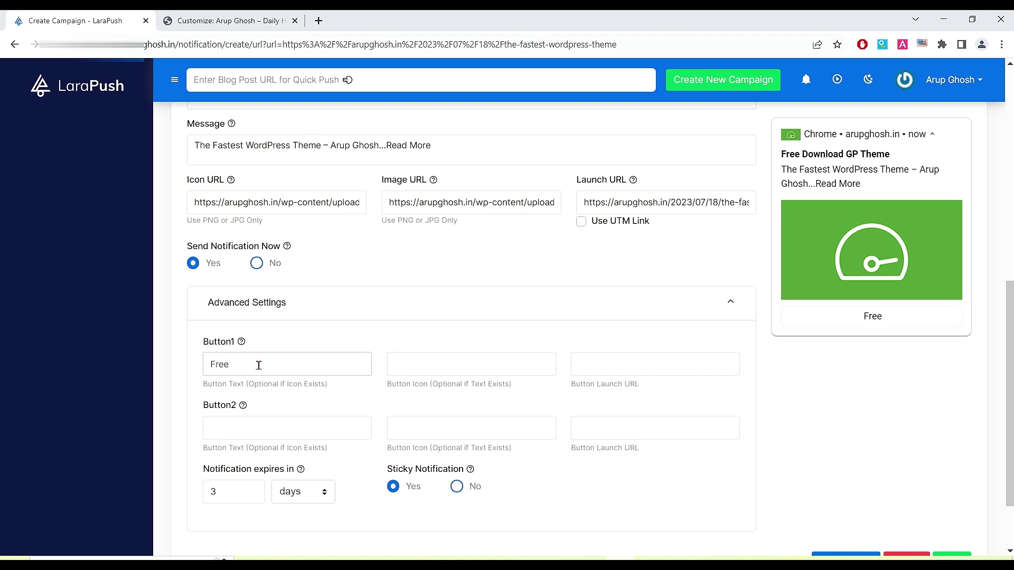
text(Download)
Copy the link of the "3 Awesome Security Plugins for WordPress" post from the blog's home page into Button1's launch URL
click(422, 366)
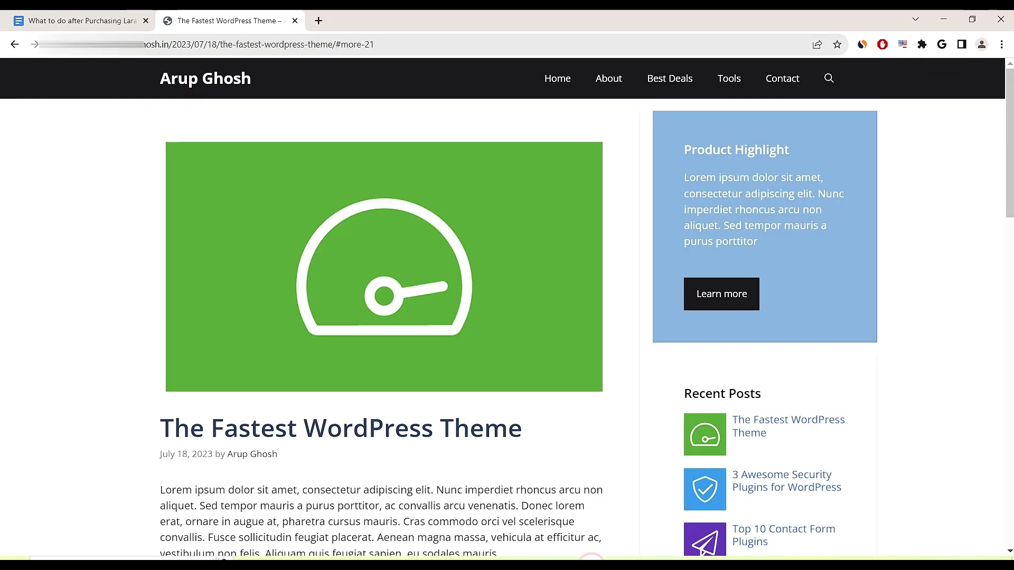
click(214, 88)
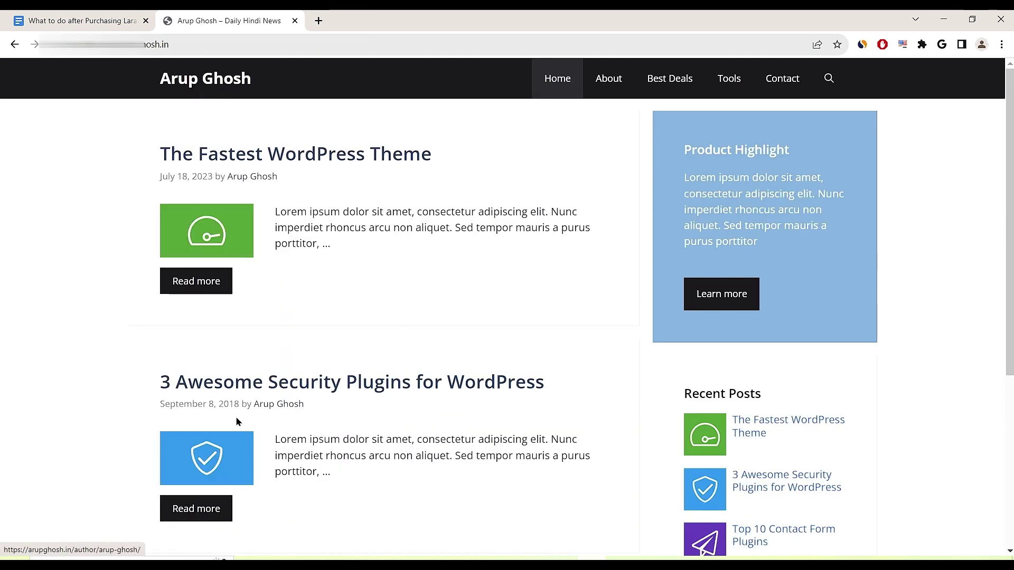
right_click(275, 388)
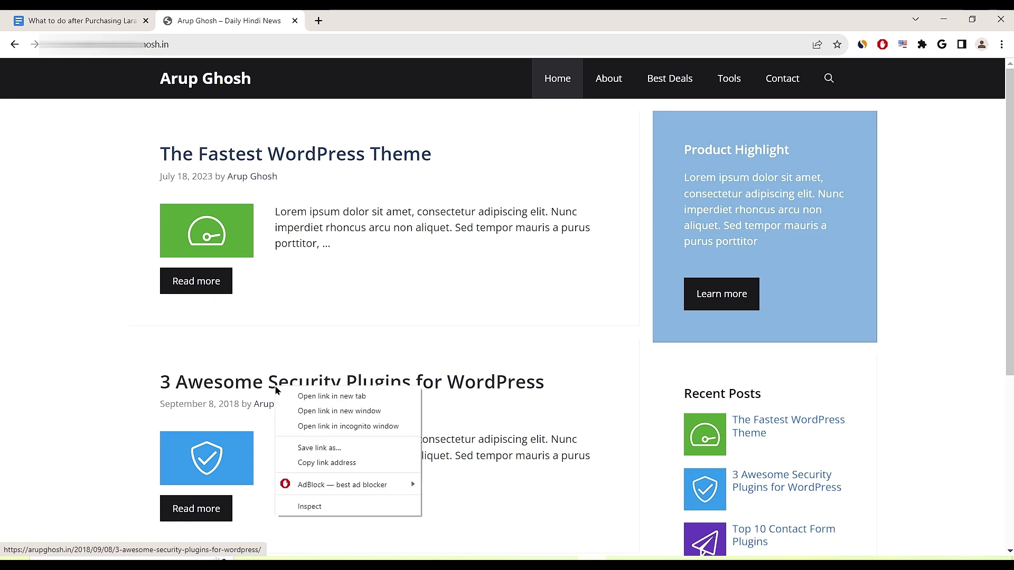
click(325, 462)
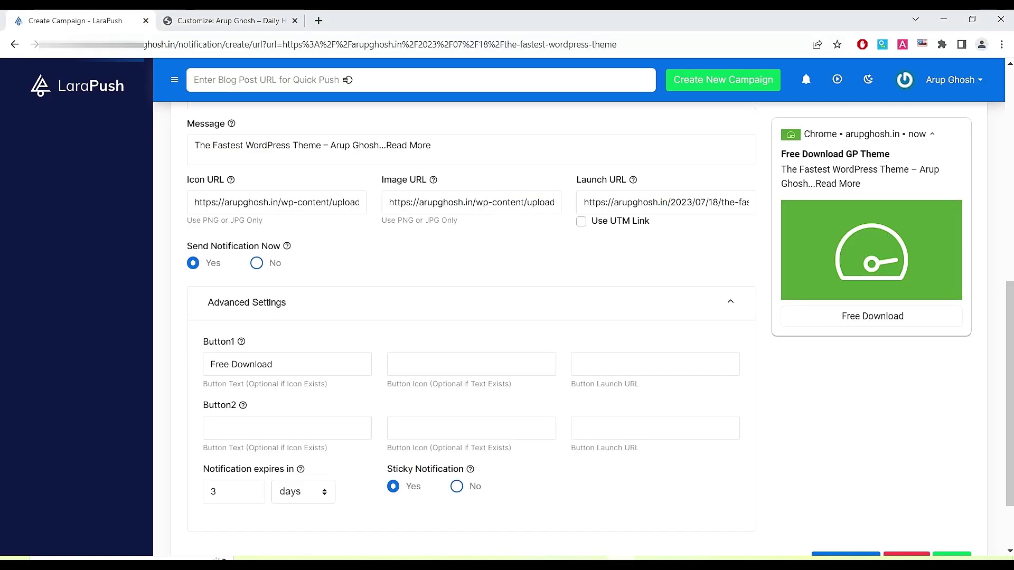
key(Tab)
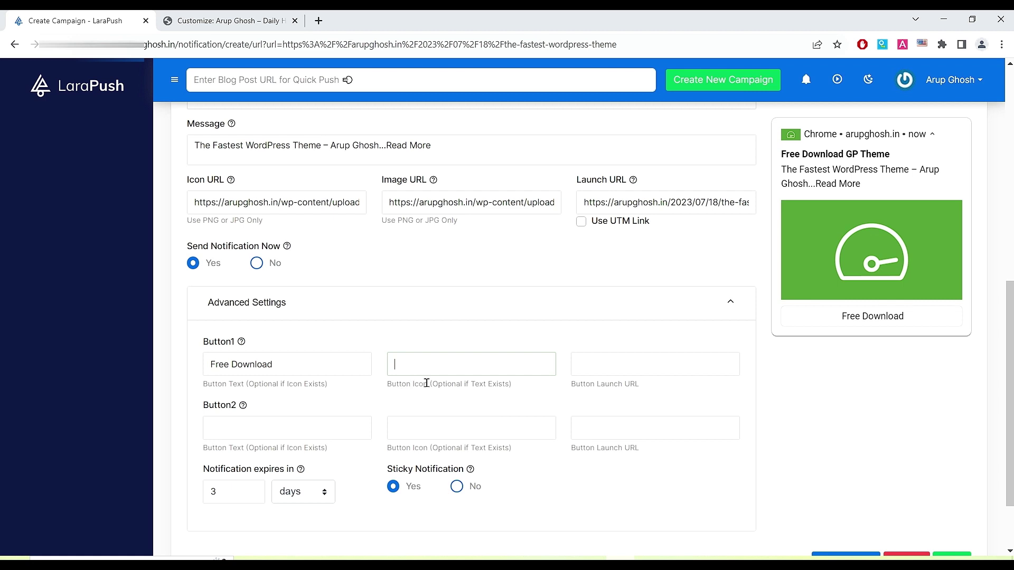
click(611, 370)
key(ctrl+v)
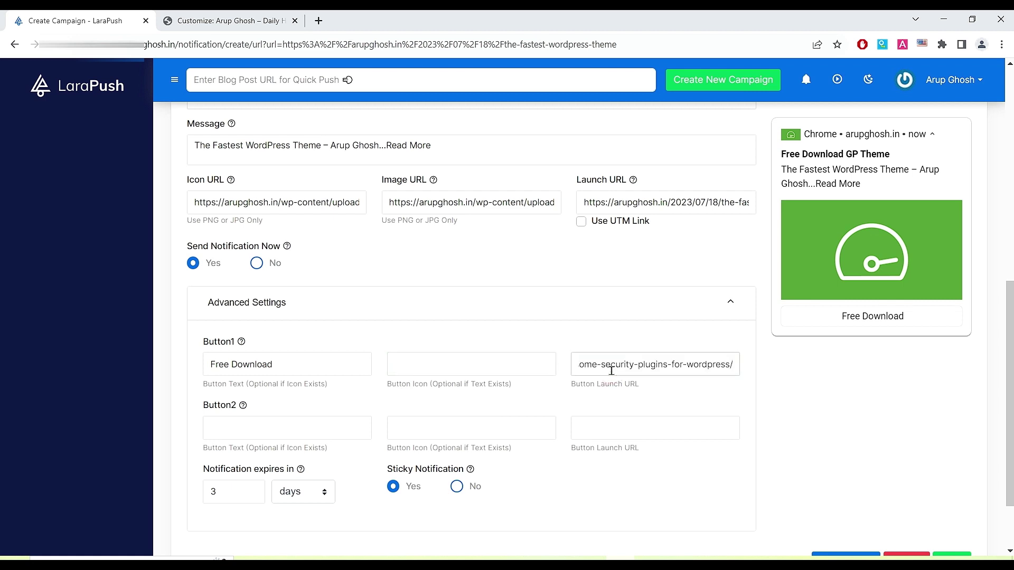
click(432, 369)
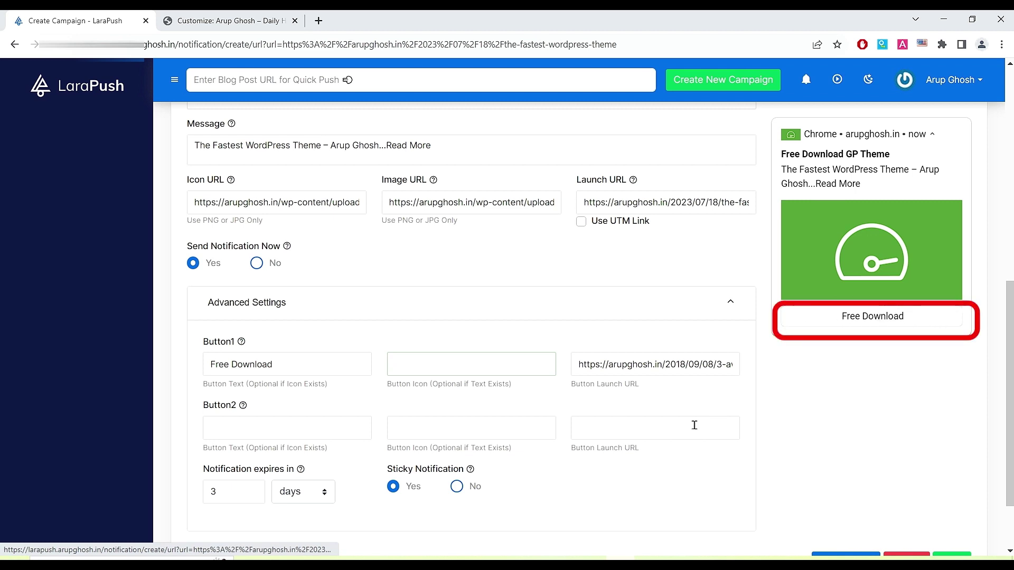
Set Button2's text to "Free Plugin" and its launch URL to the copied link of the blog's "Top 10 Contact Form Plugins" post
click(263, 432)
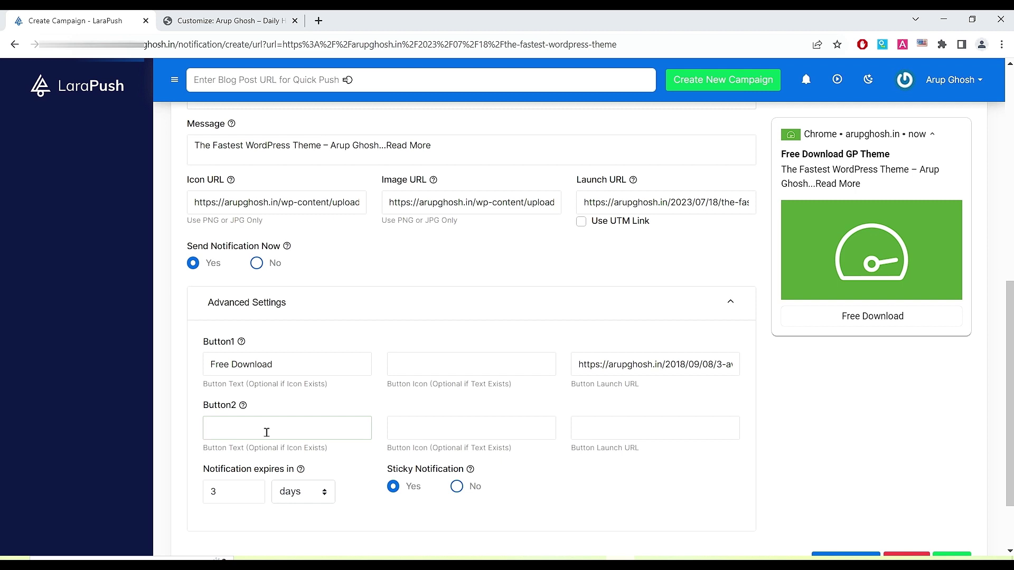
text(Free Plugin)
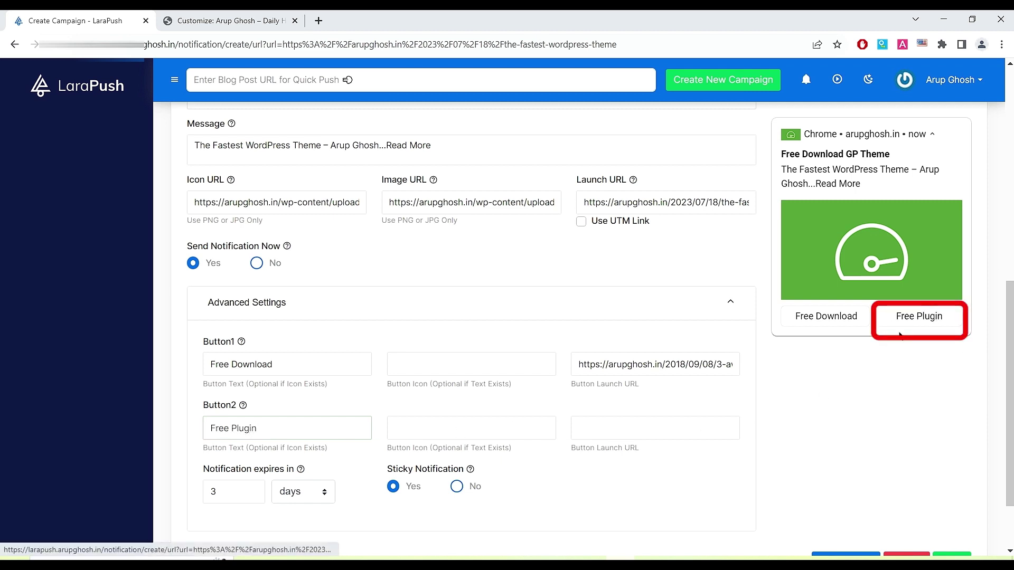
click(609, 429)
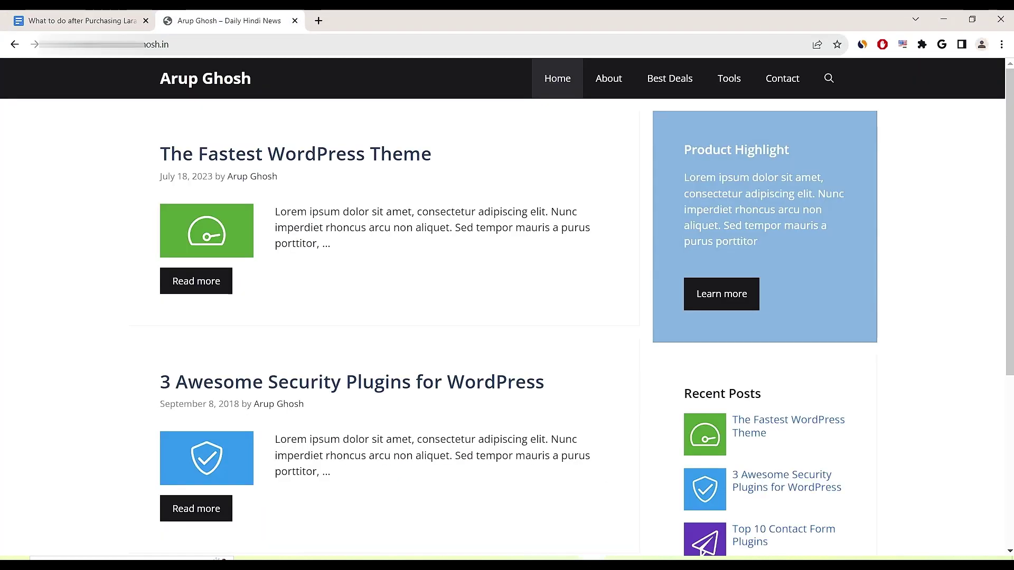
scroll(386, 323, down, 5)
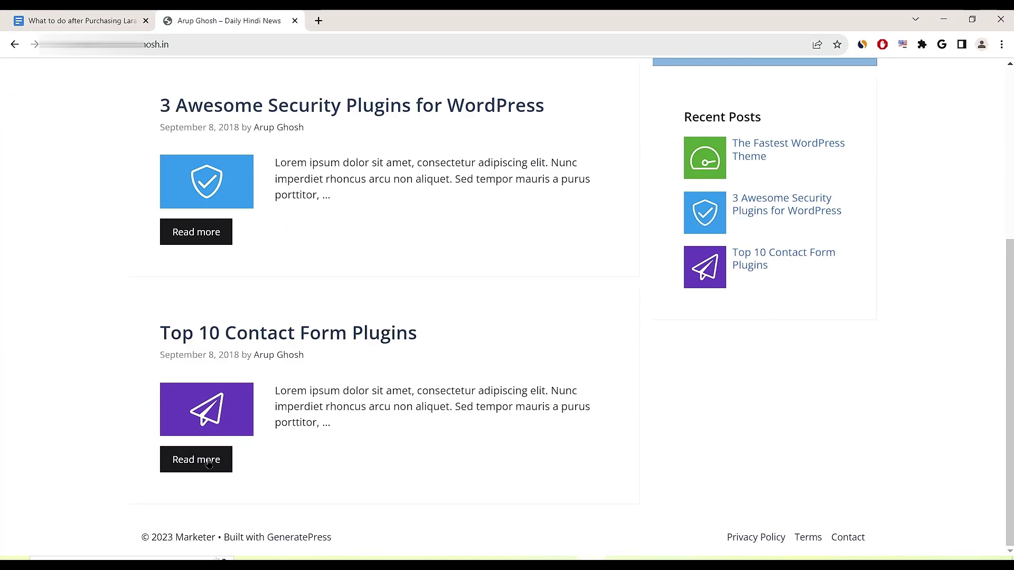
right_click(261, 336)
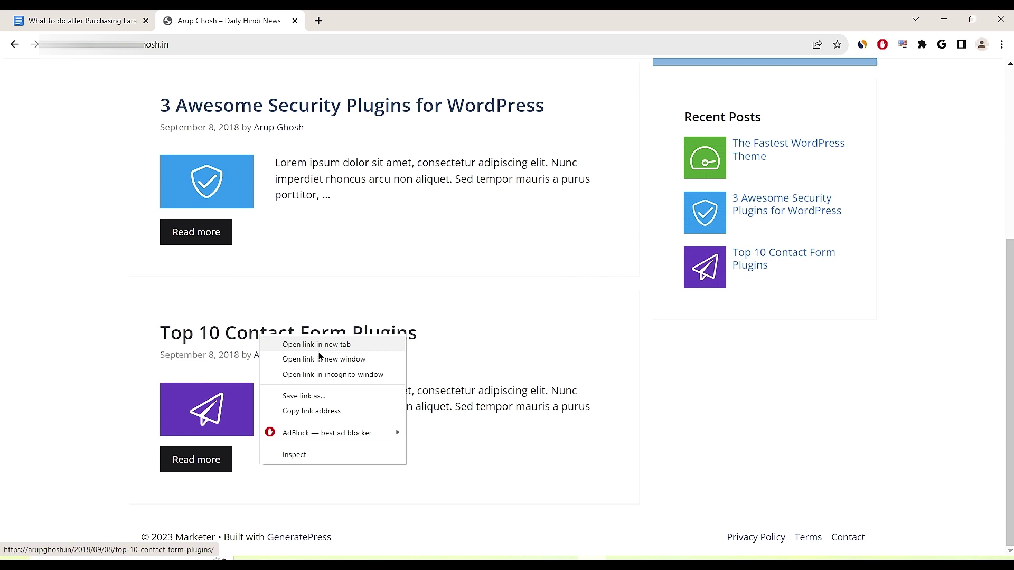
click(318, 415)
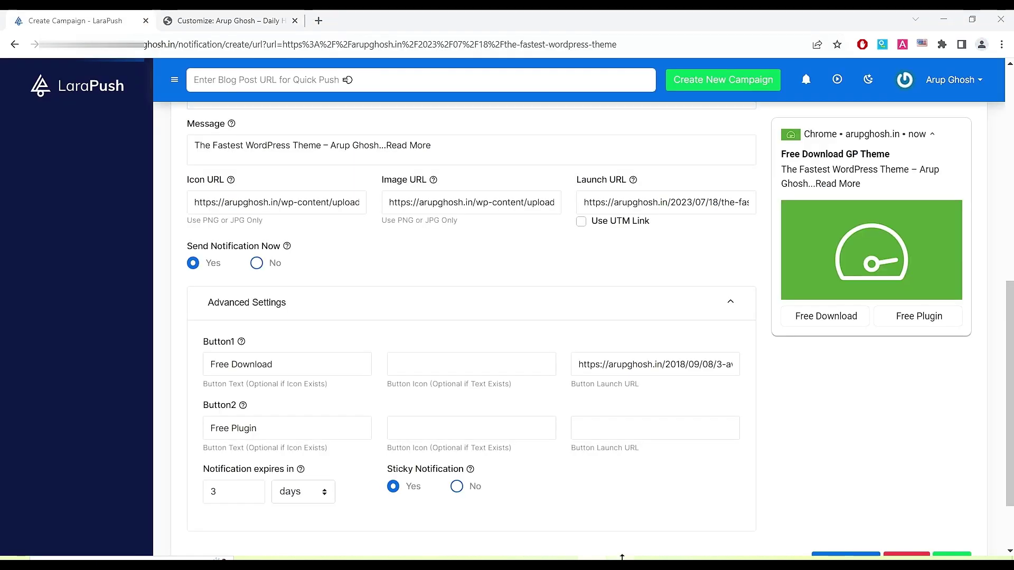
click(613, 560)
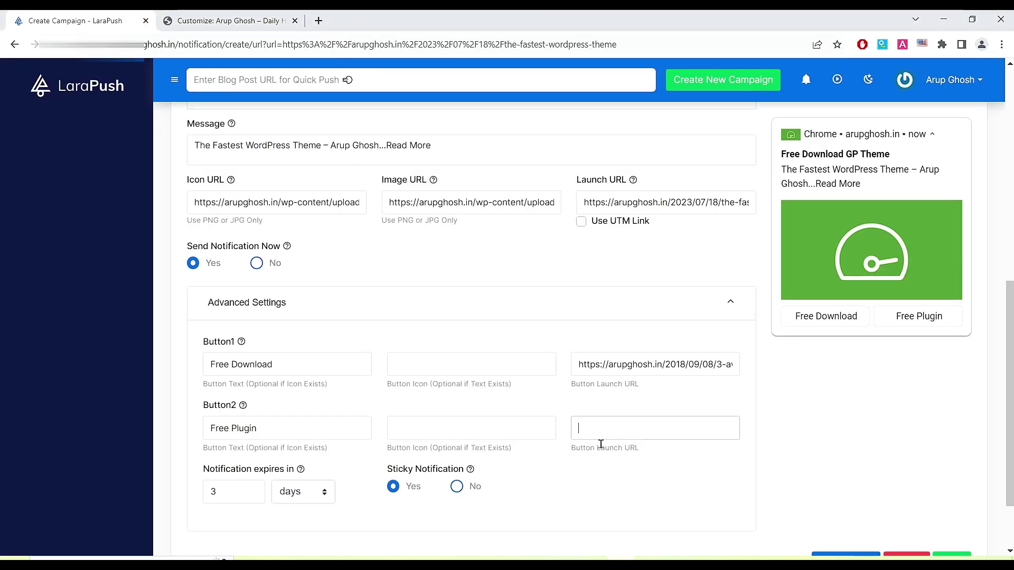
key(ctrl+v)
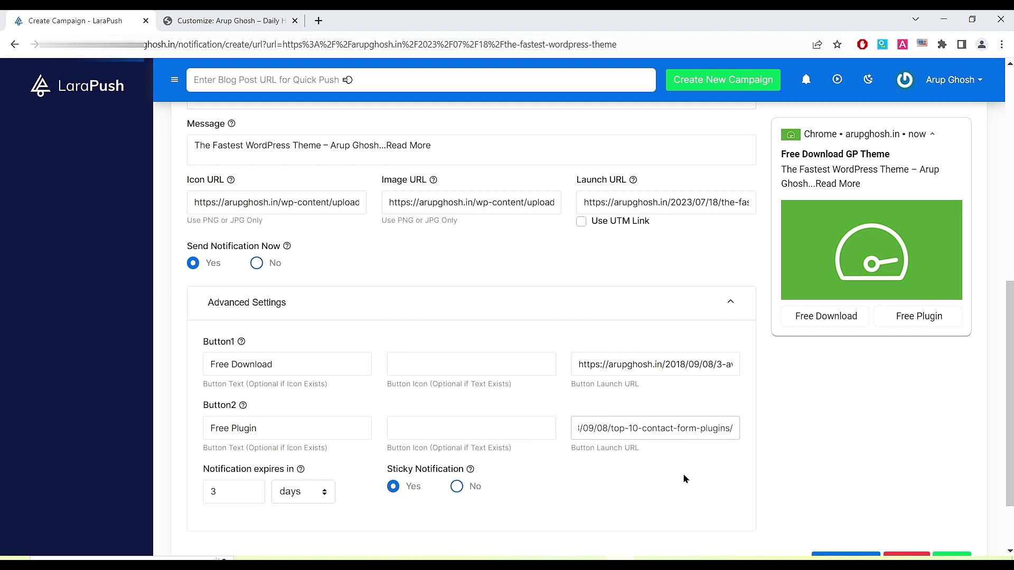
Copy the image address of the blog's "3 Awesome Security Plugins for WordPress" thumbnail and paste it as Button1's icon
click(455, 371)
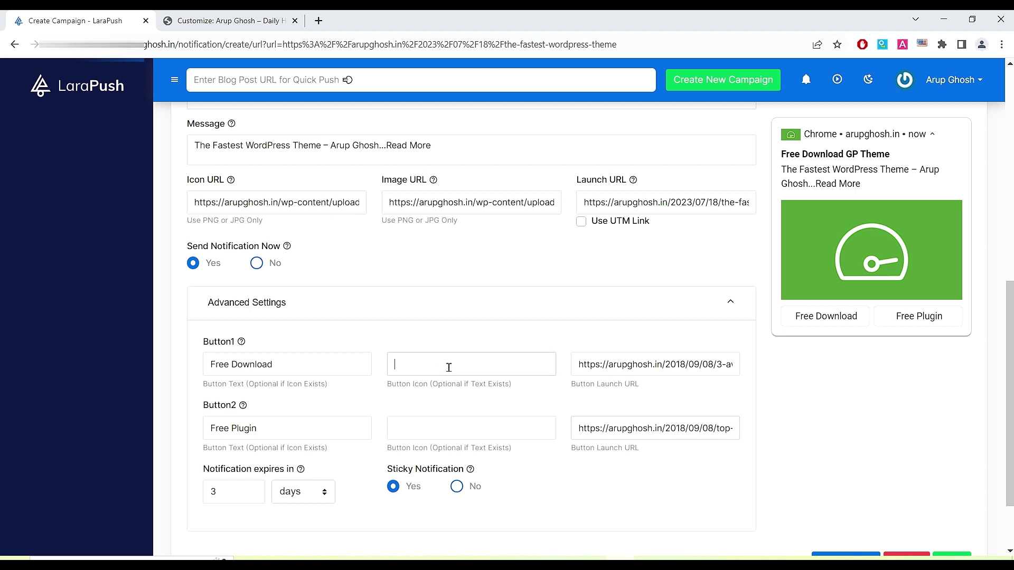
click(447, 425)
key(alt+Tab)
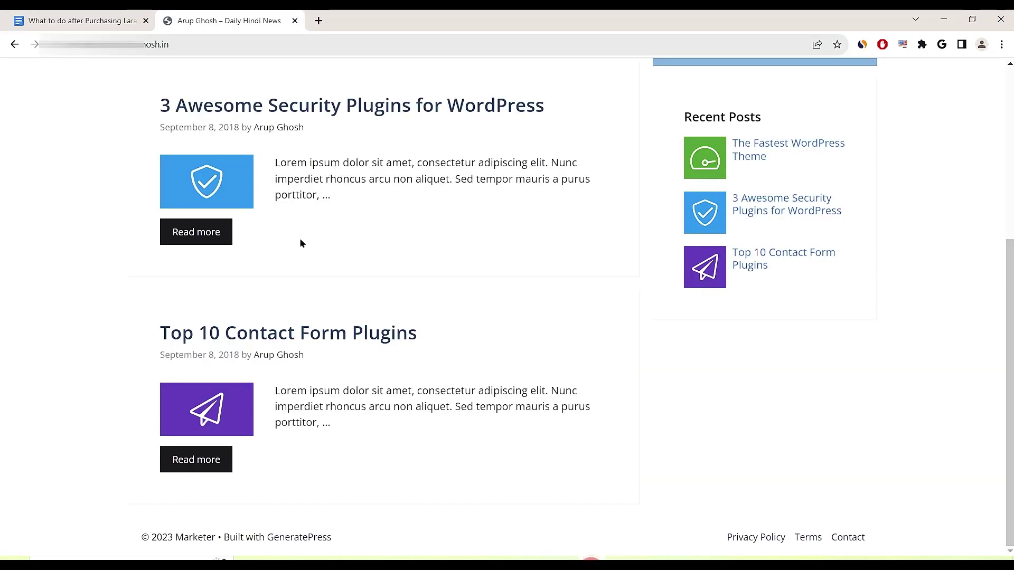
right_click(213, 188)
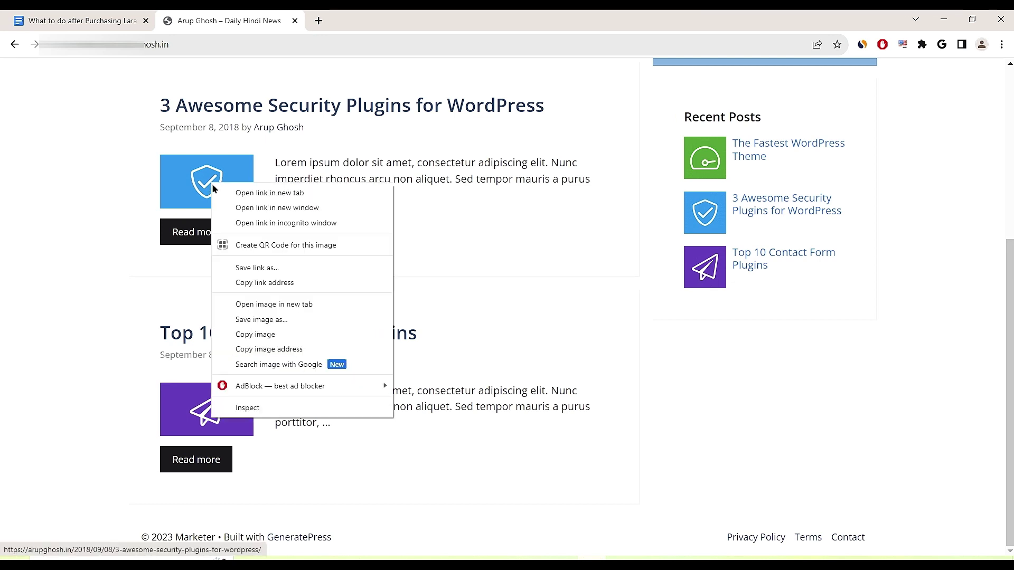
click(259, 350)
key(alt+Tab)
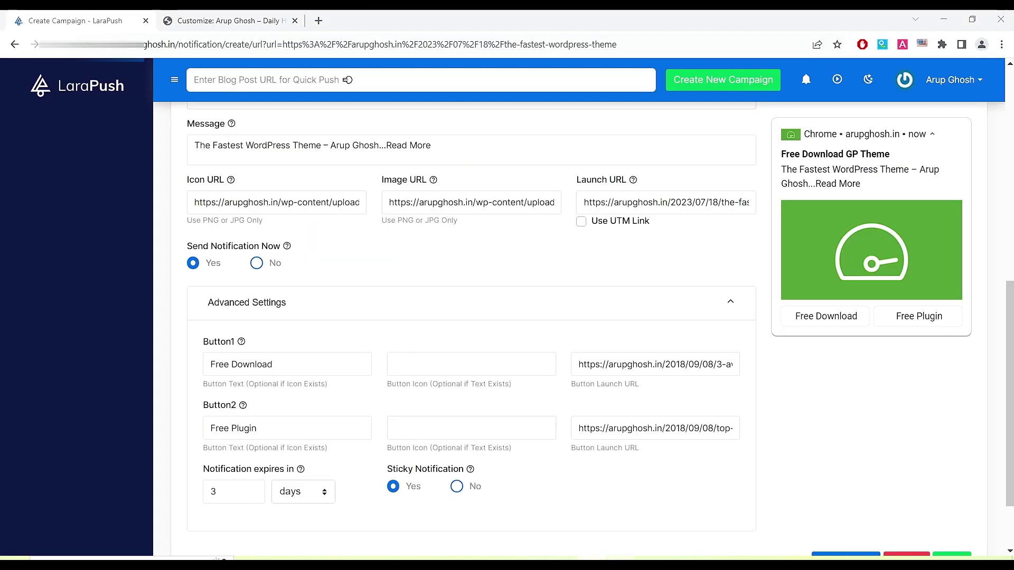
click(412, 360)
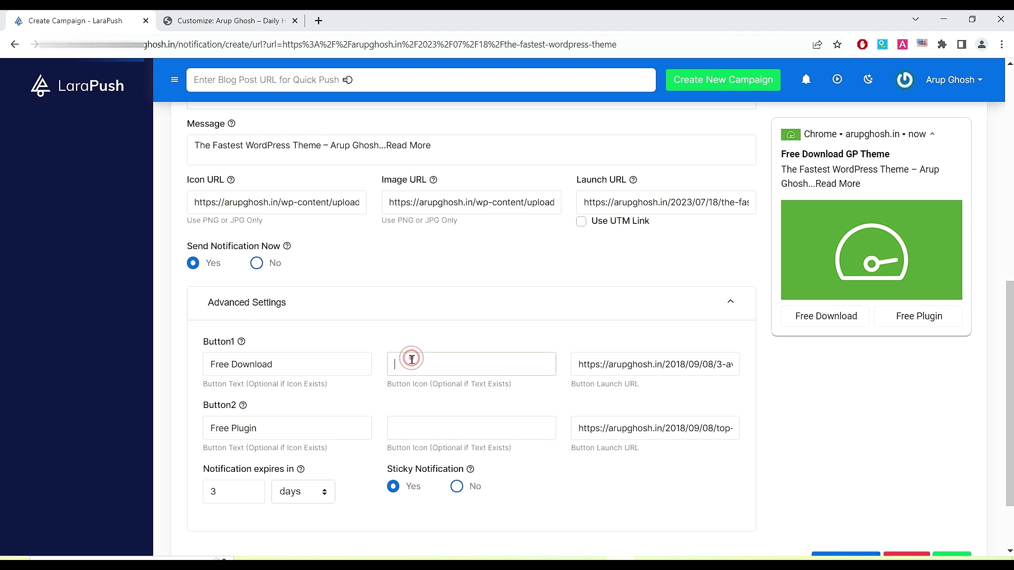
key(ctrl+v)
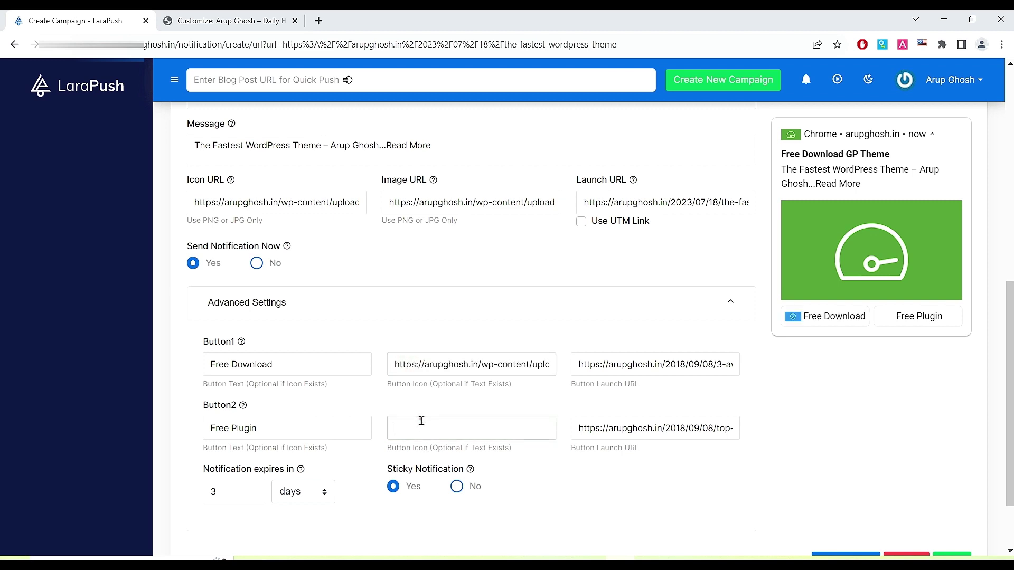
Copy the image address of the blog's "Top 10 Contact Form Plugins" thumbnail and paste it as Button2's icon
click(421, 420)
key(alt+Tab)
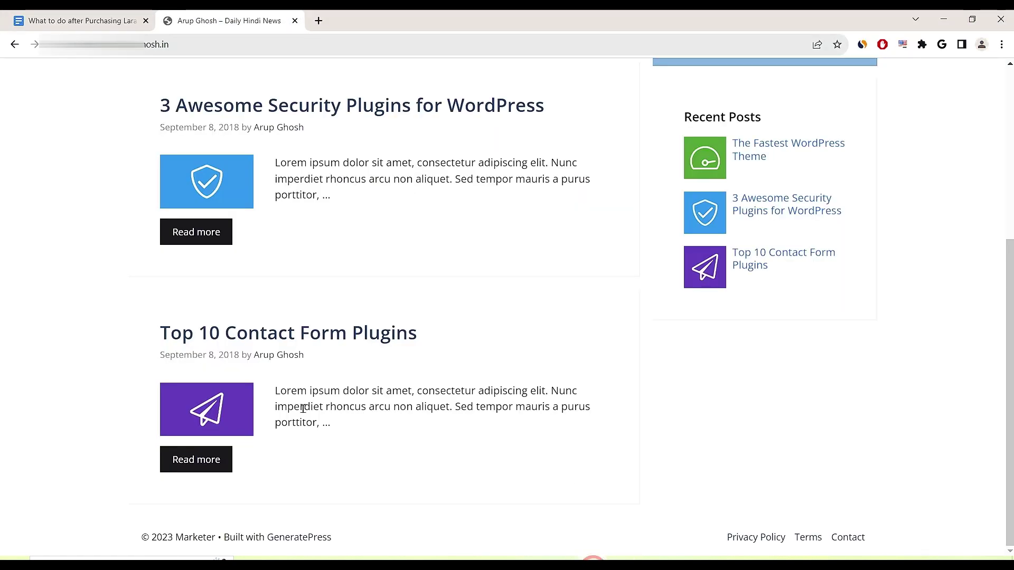
right_click(258, 407)
click(267, 334)
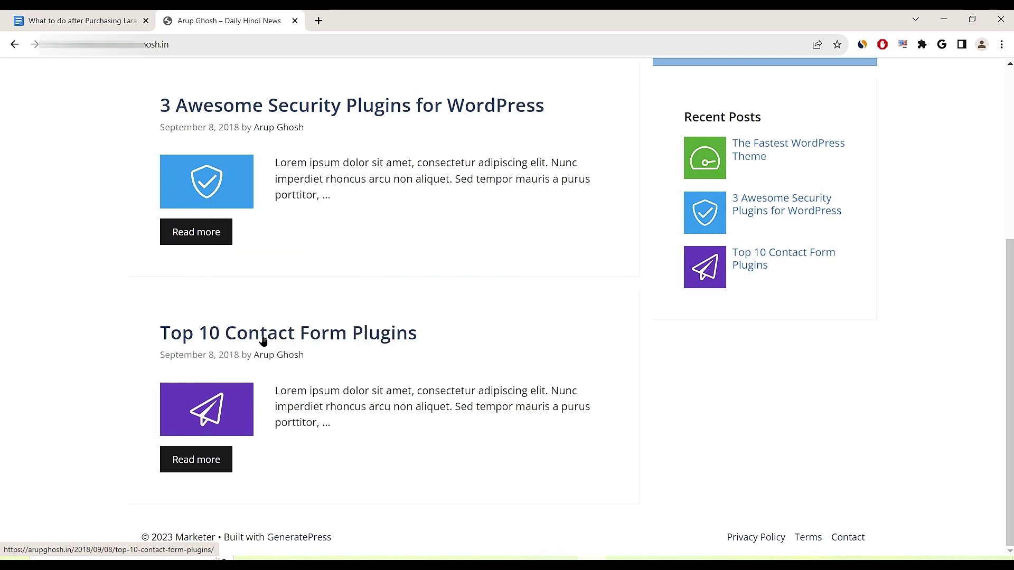
key(alt+Tab)
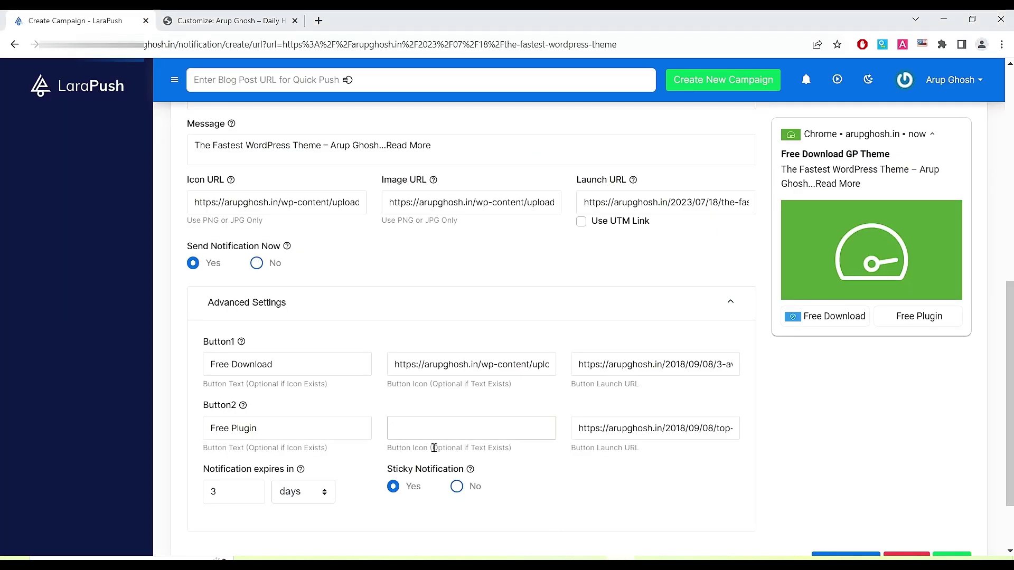
key(ctrl+v)
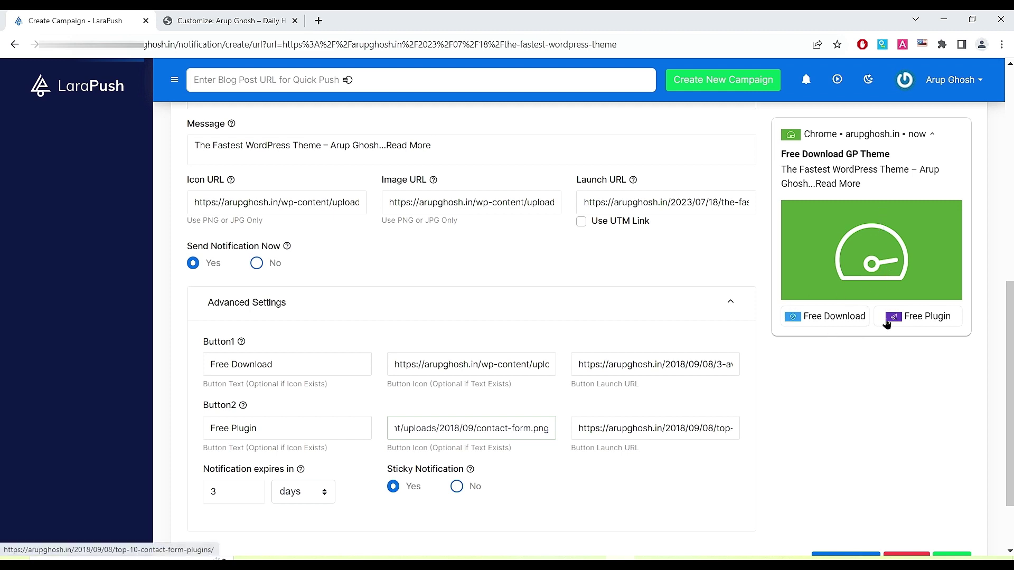
Schedule the notification for 19-07-2023 at 09:10 AM instead of sending it immediately, and submit the campaign
scroll(523, 493, up, 1)
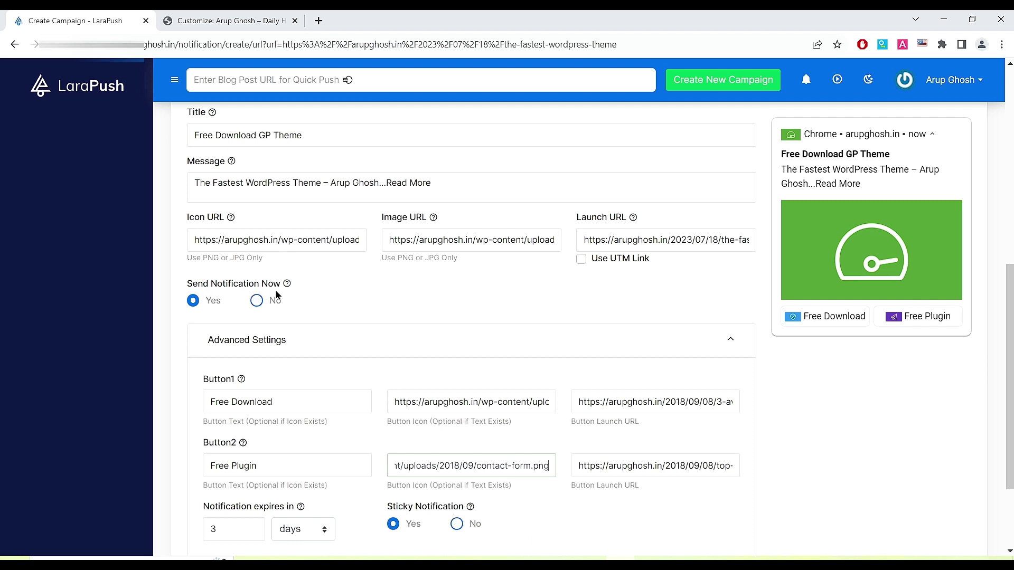
click(258, 304)
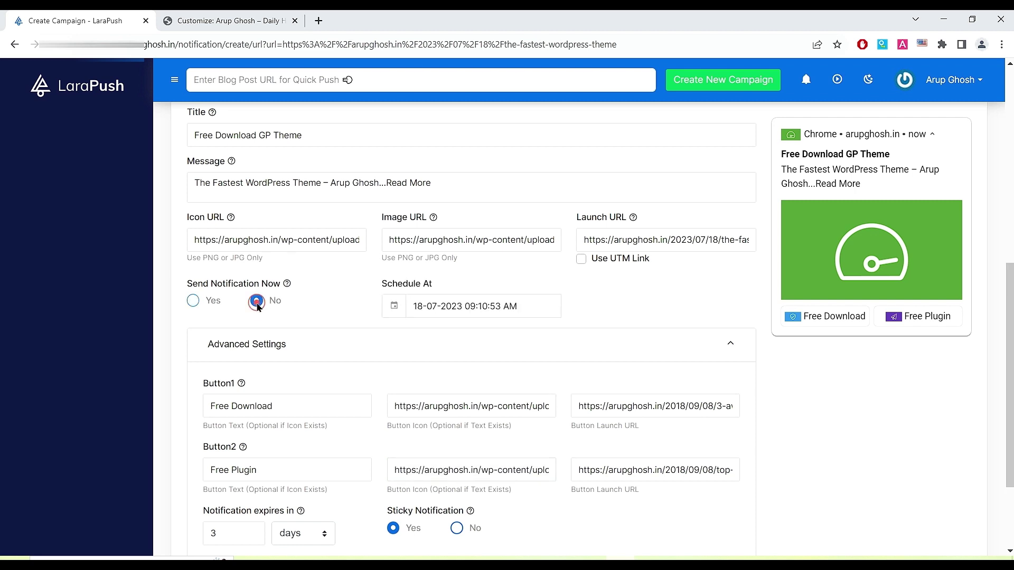
click(529, 306)
click(530, 306)
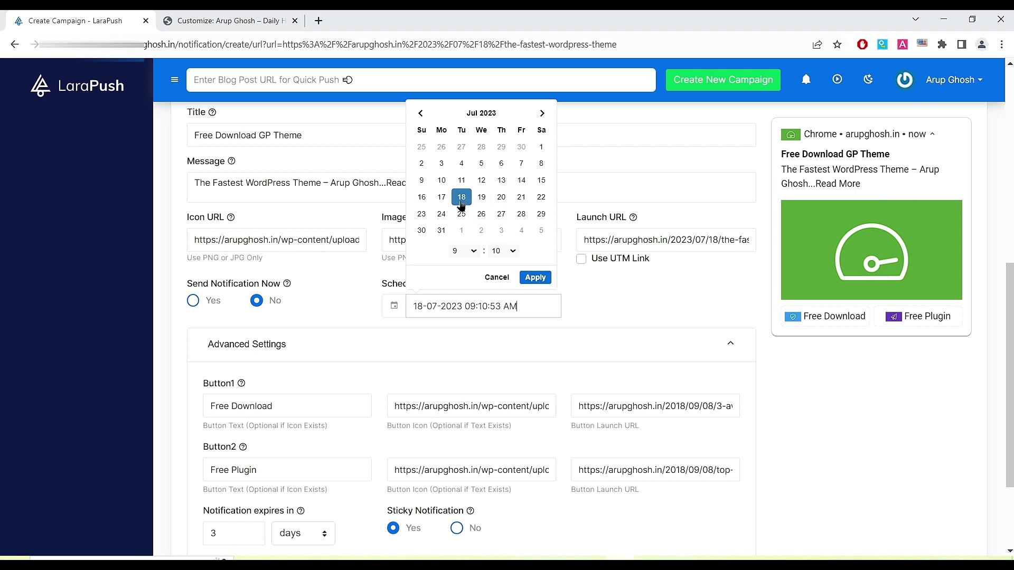
click(486, 202)
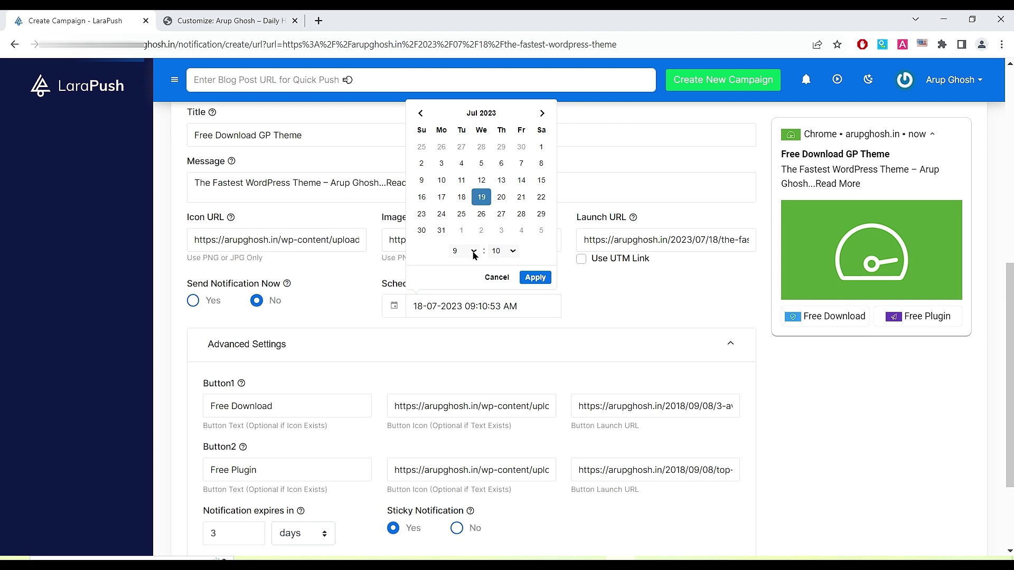
click(535, 278)
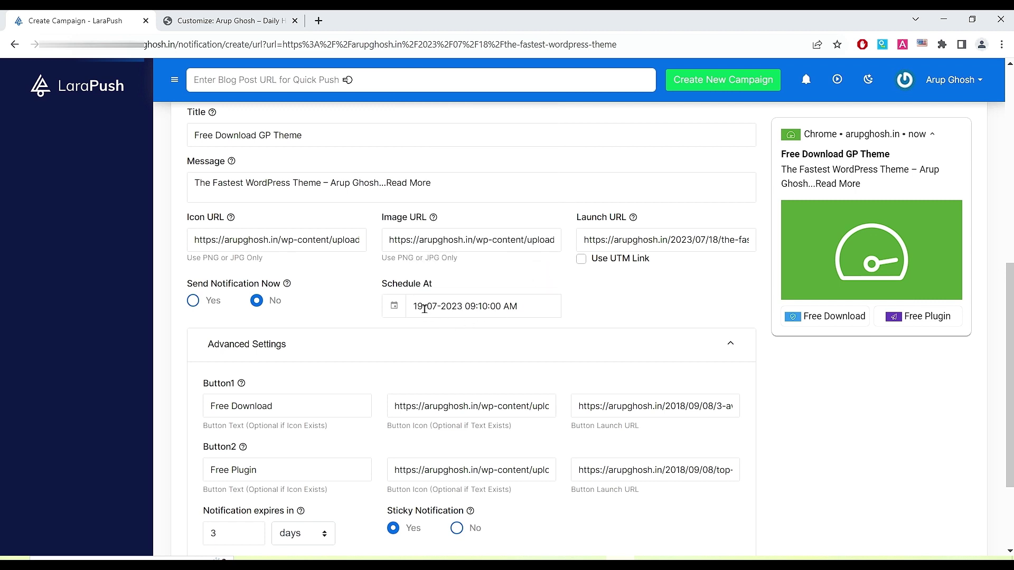
scroll(578, 308, down, 3)
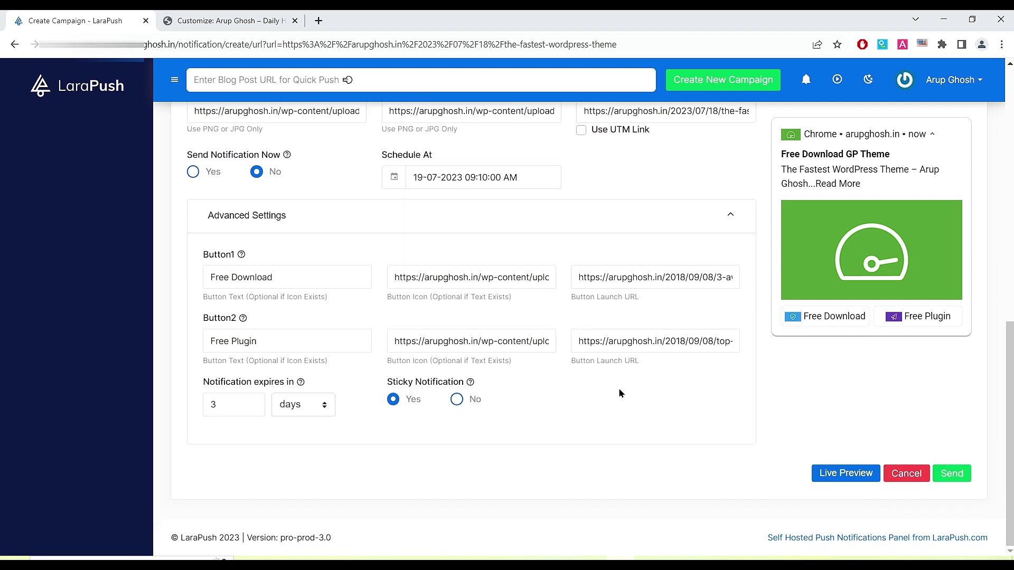
click(952, 473)
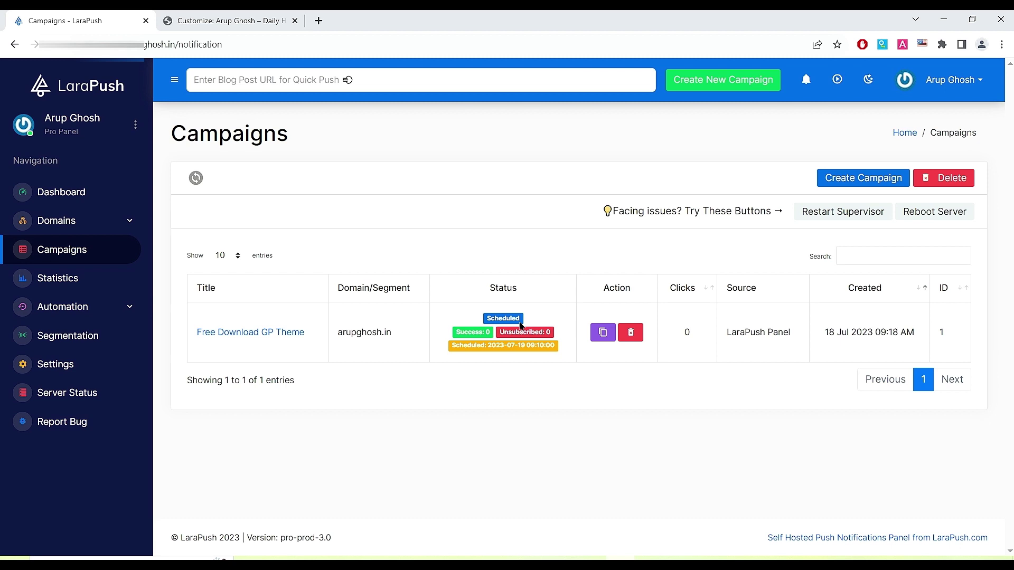
Duplicate the scheduled Free Download GP Theme campaign and send the copy immediately with its settings as they are
click(603, 333)
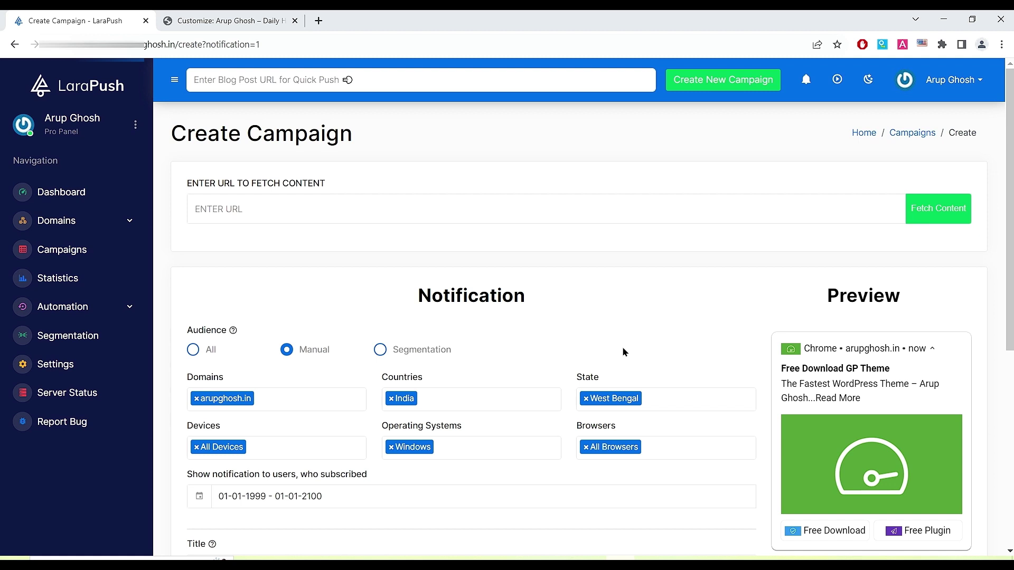
scroll(559, 435, down, 3)
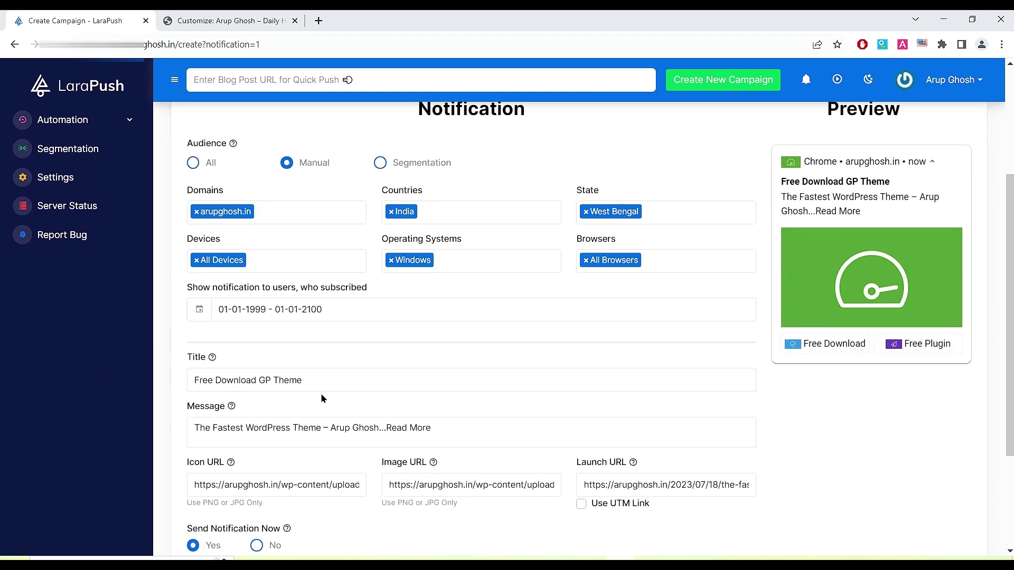
scroll(498, 394, down, 3)
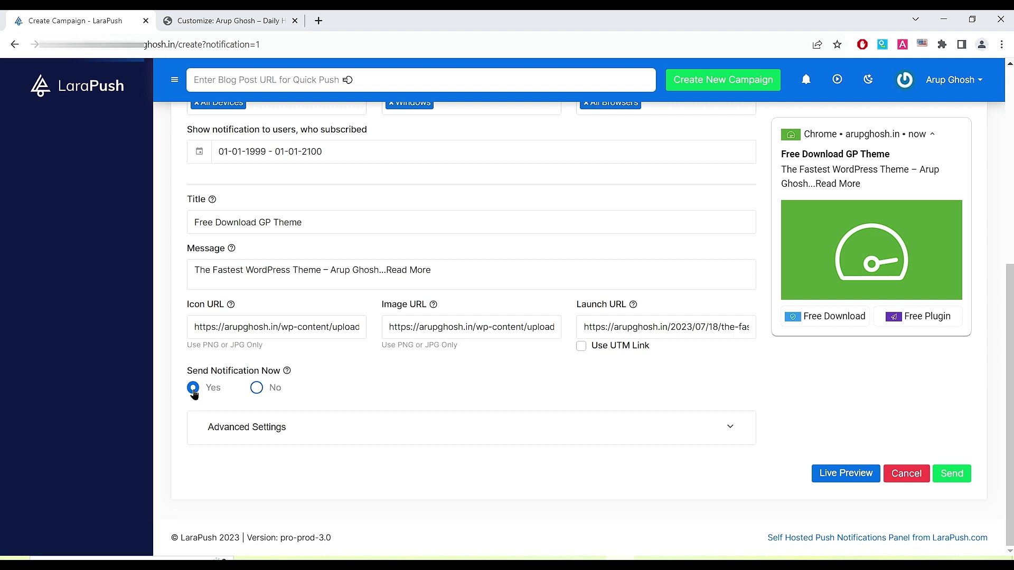
click(953, 475)
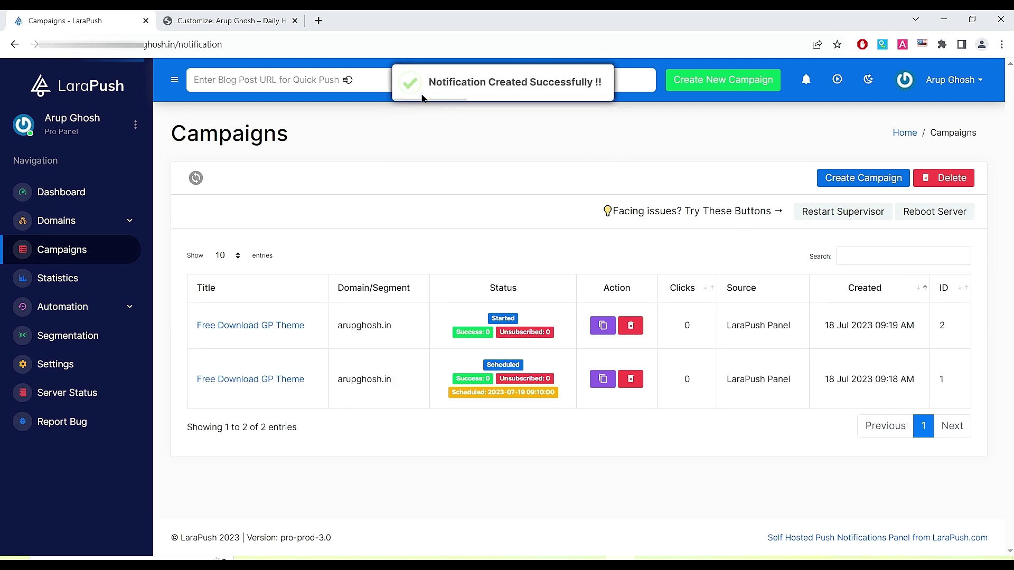
Turn on auto refresh for the campaign list, and open the received Free Download GP Theme notification from Windows' notifications
click(196, 179)
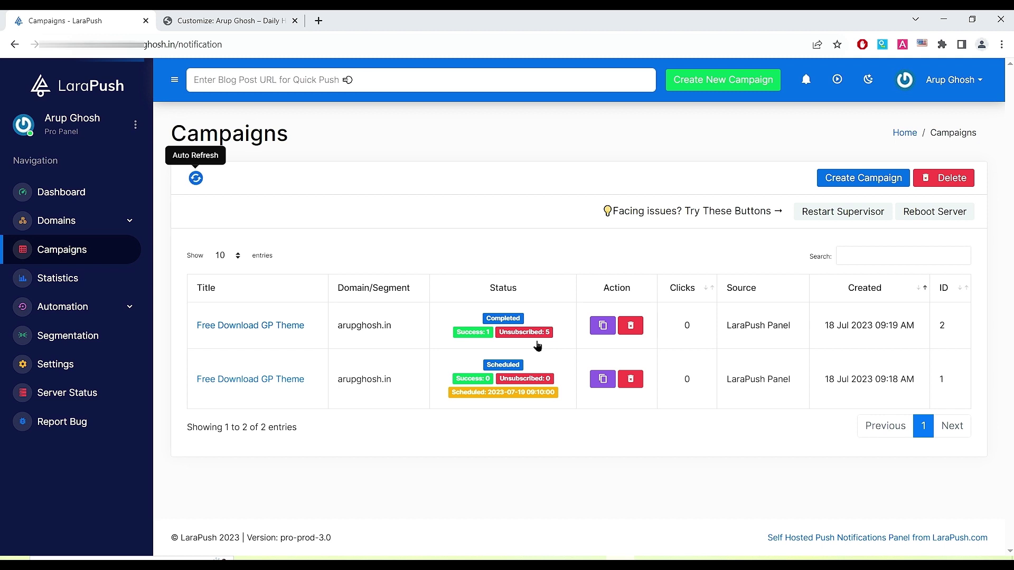
key(super+a)
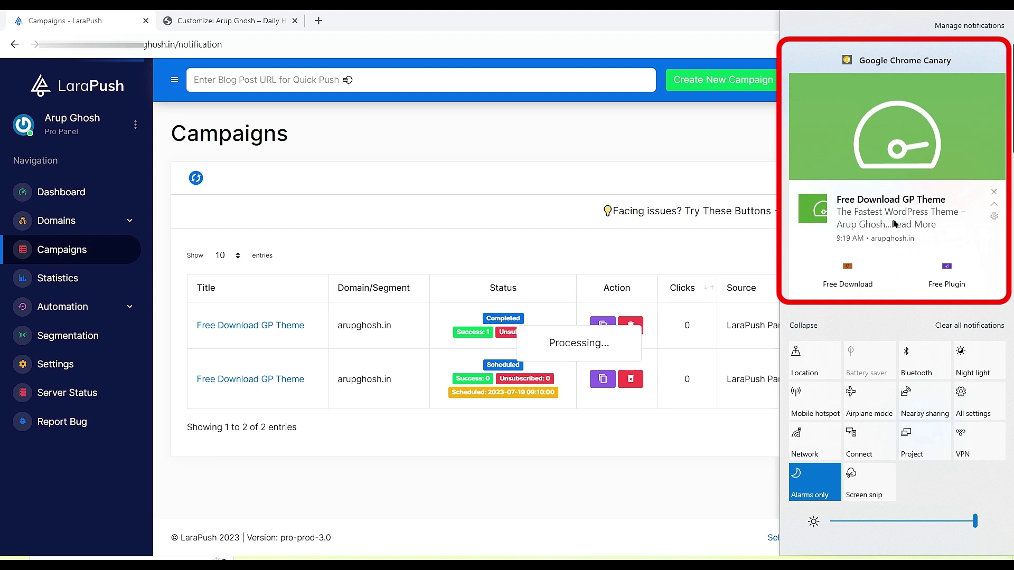
click(867, 210)
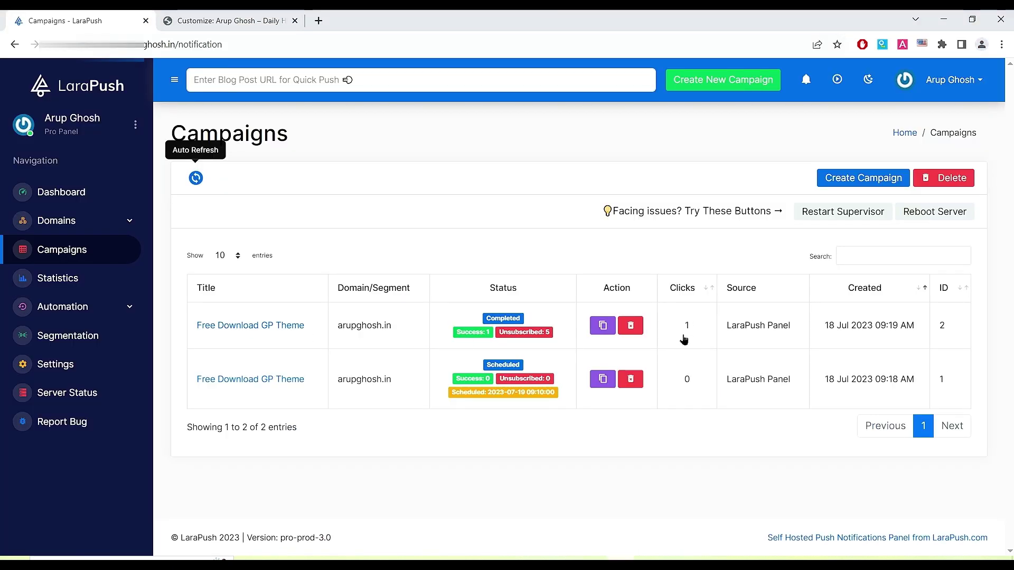
Review the results page of the completed Free Download GP Theme campaign, and return to the campaign list
click(252, 327)
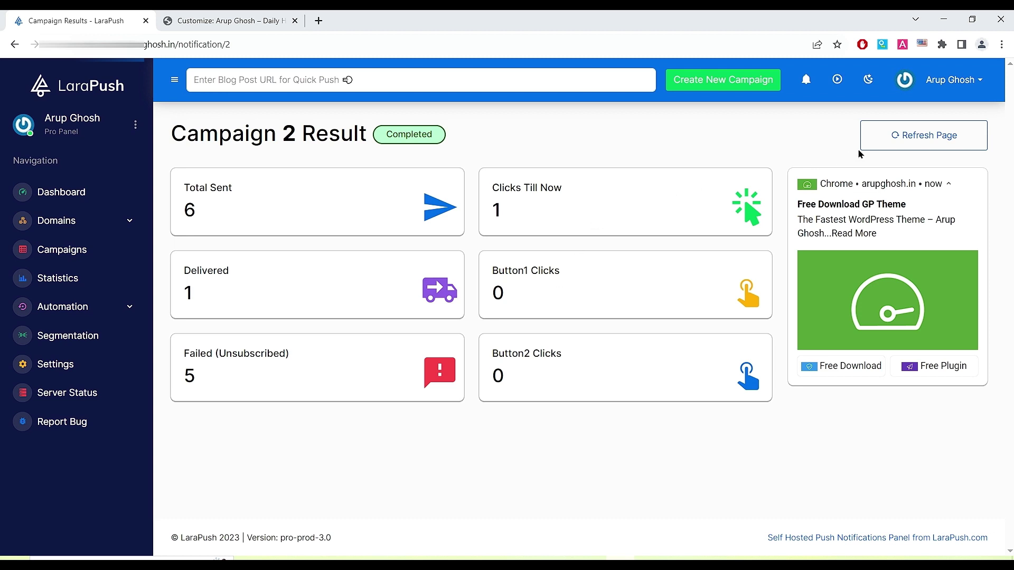
click(880, 146)
key(alt+Left)
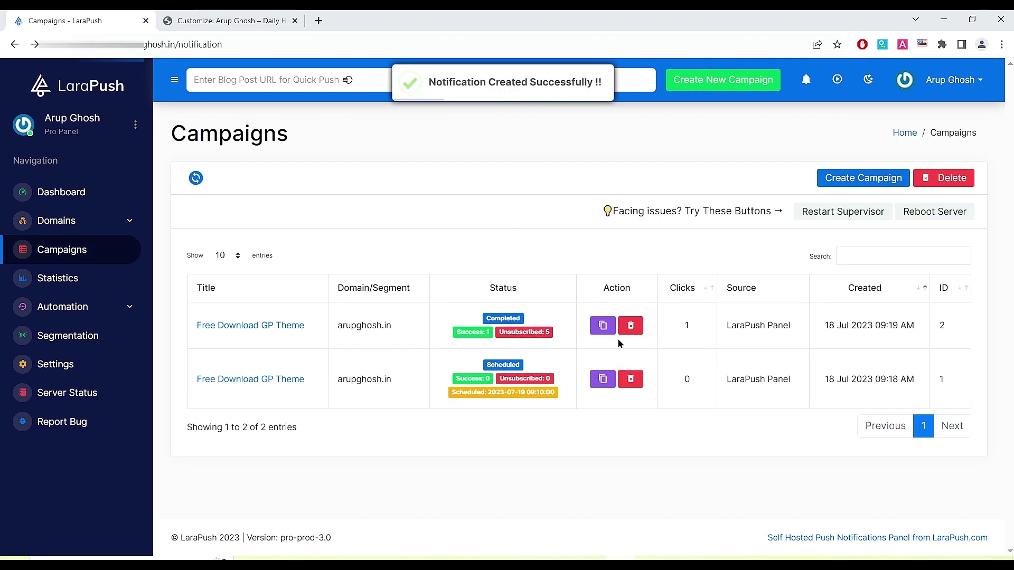
Delete the scheduled Free Download GP Theme campaign and confirm the deletion
click(630, 380)
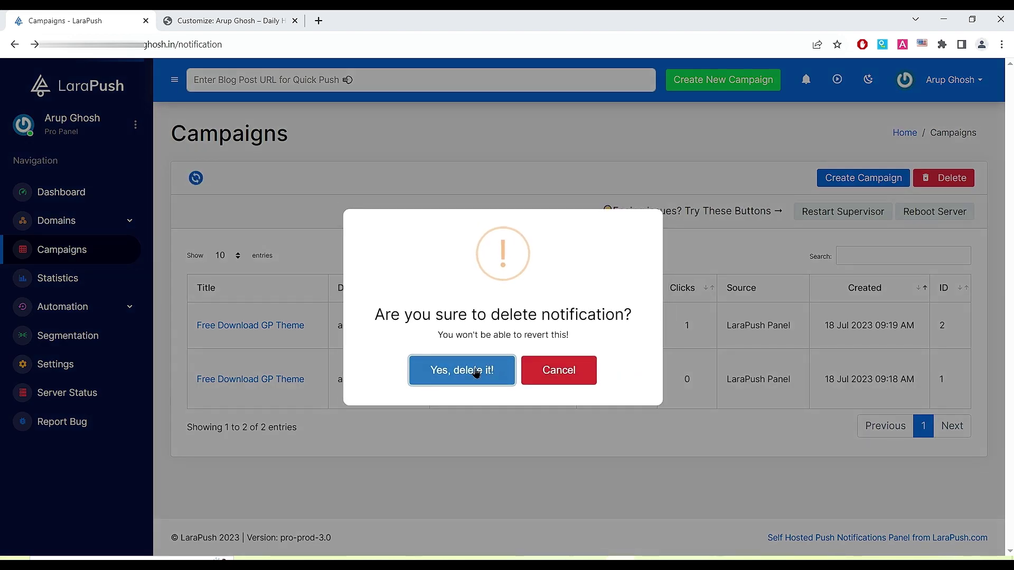
click(475, 368)
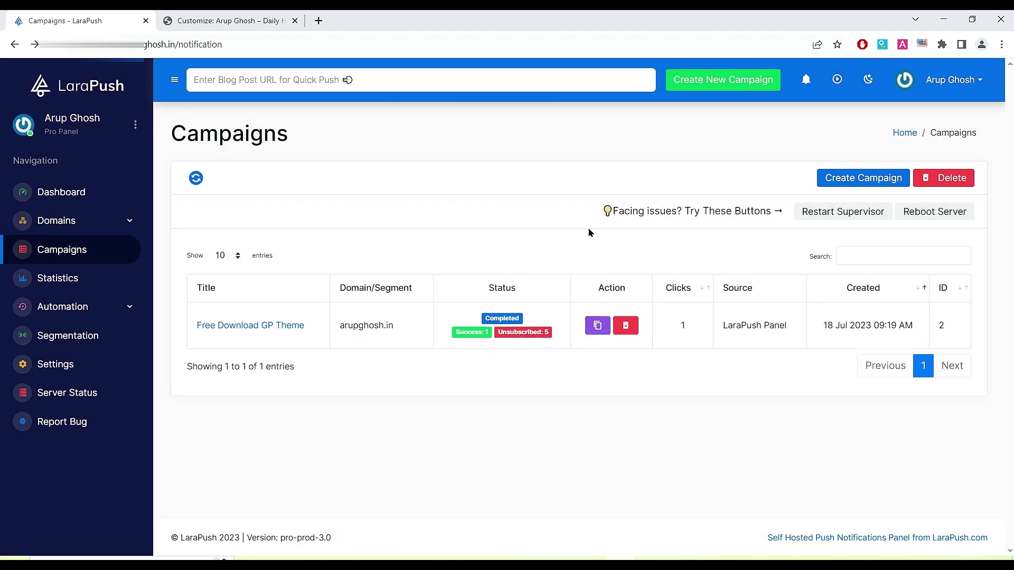
Duplicate the completed Free Download GP Theme campaign, and try to send the copy with its domain set to All Domains
click(596, 326)
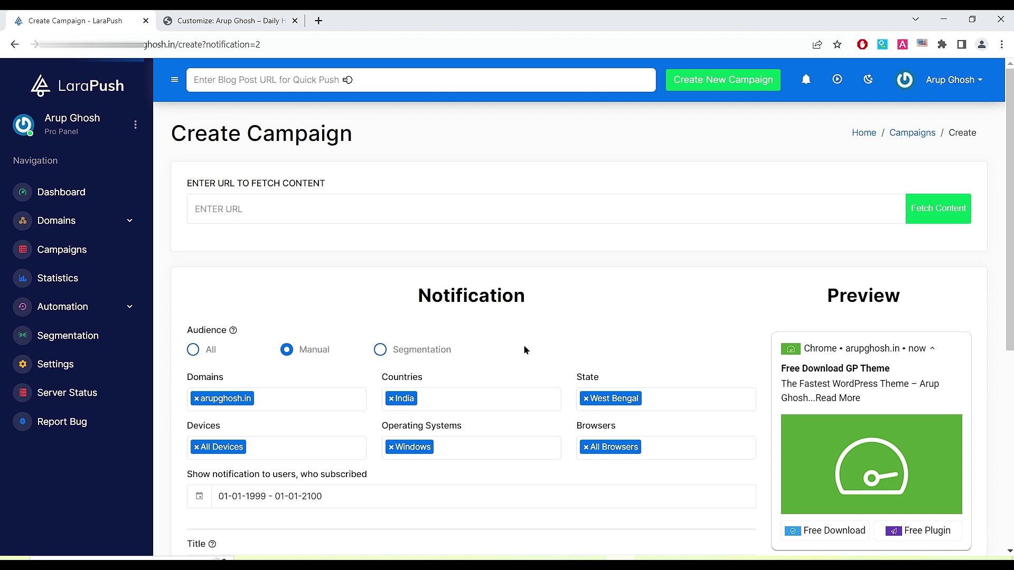
scroll(527, 349, down, 2)
click(291, 277)
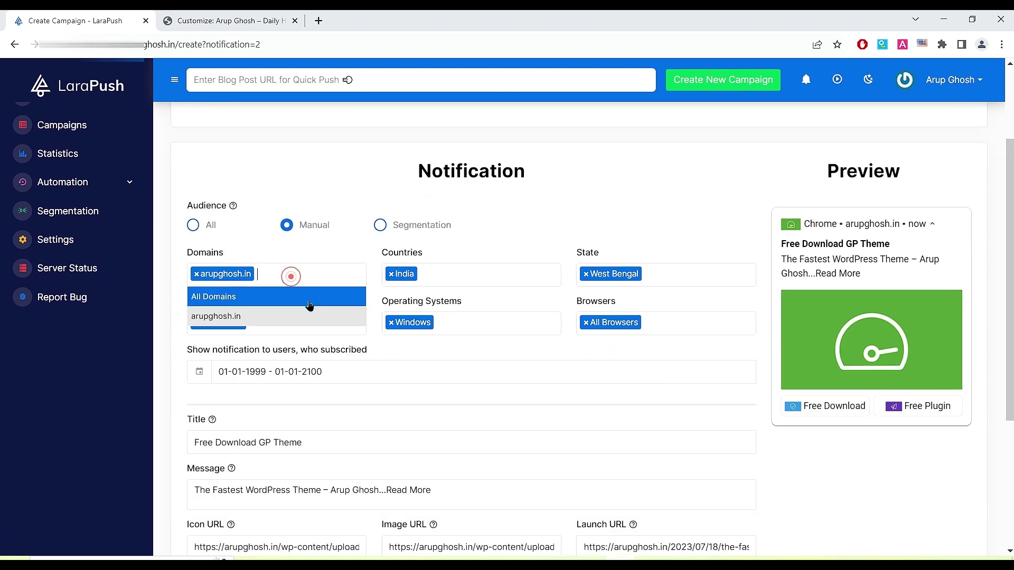
scroll(533, 370, down, 4)
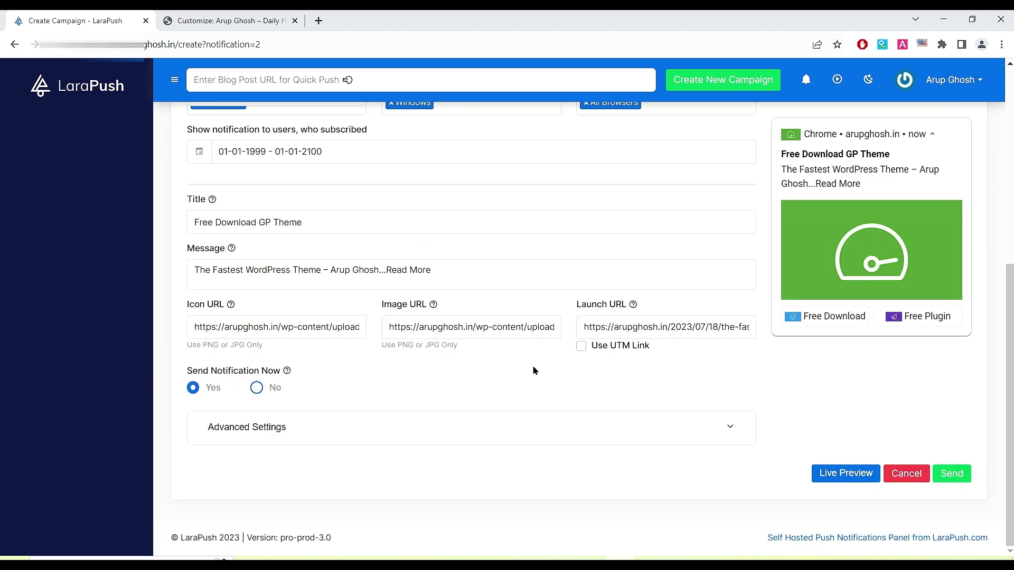
click(953, 479)
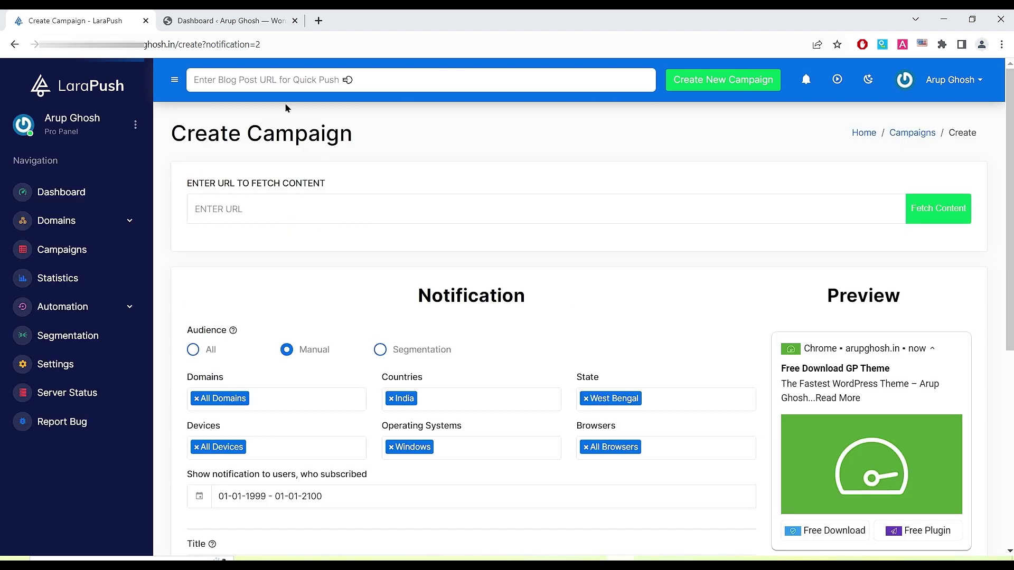
Send a notification for "The Fastest WordPress Theme" from the WordPress posts list, and check it in LaraPush's campaign list
click(223, 25)
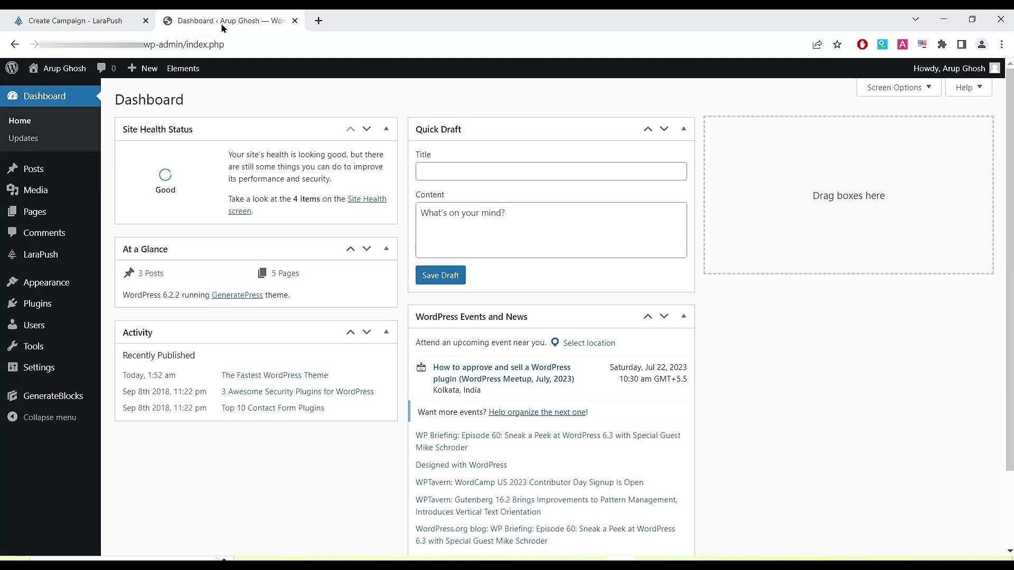
mouse_move(36, 174)
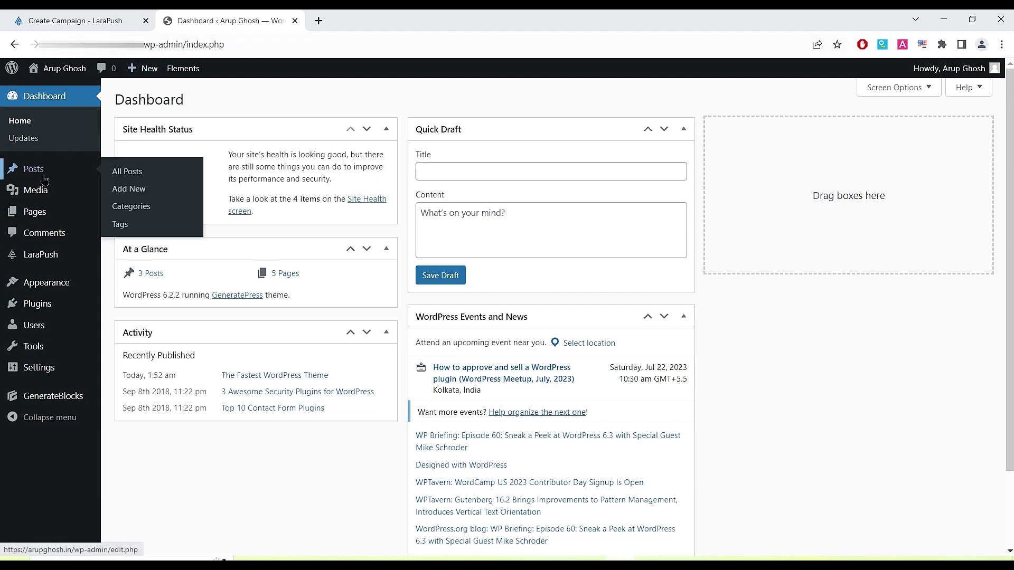
click(125, 173)
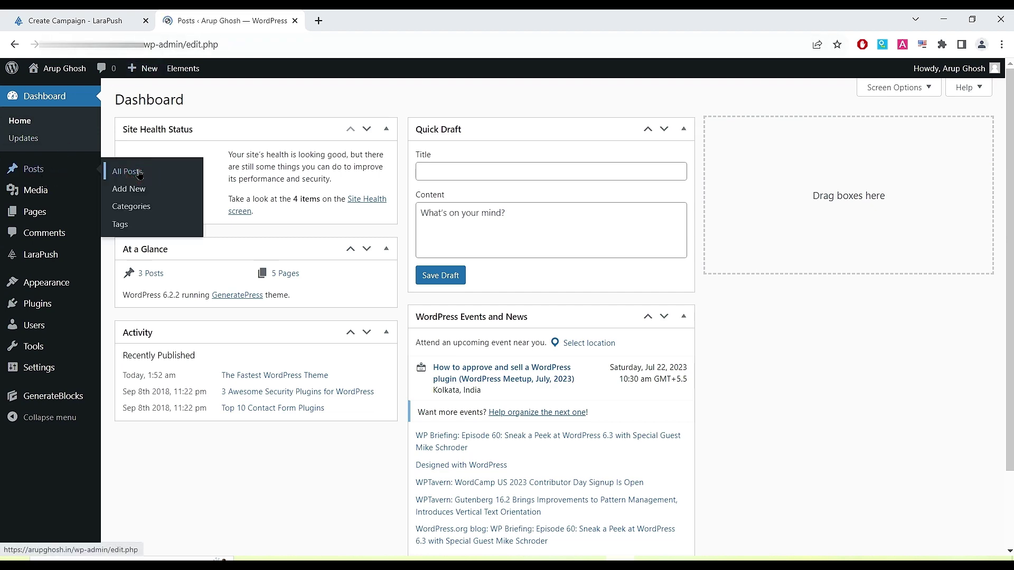
mouse_move(197, 203)
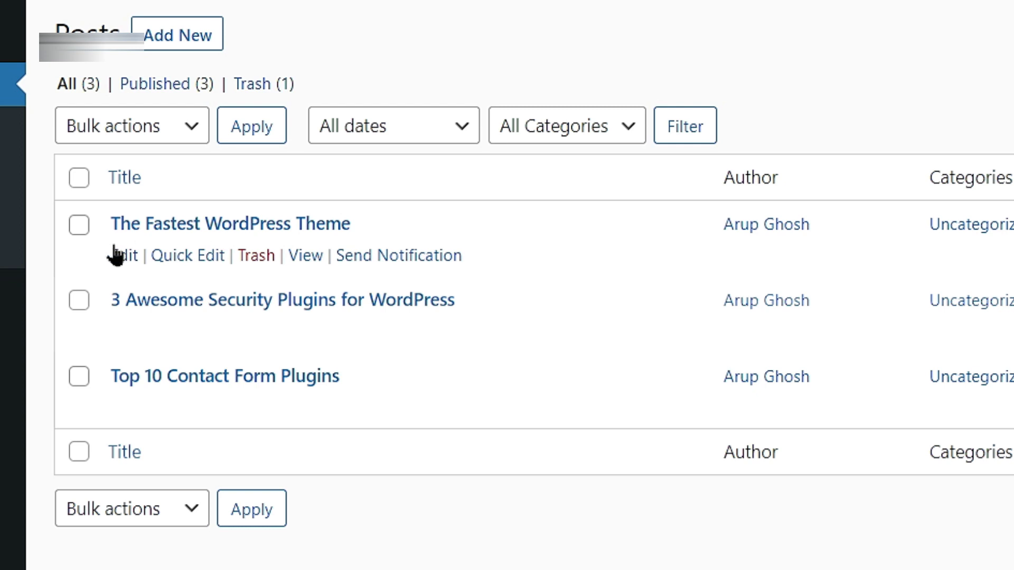
click(388, 266)
click(387, 264)
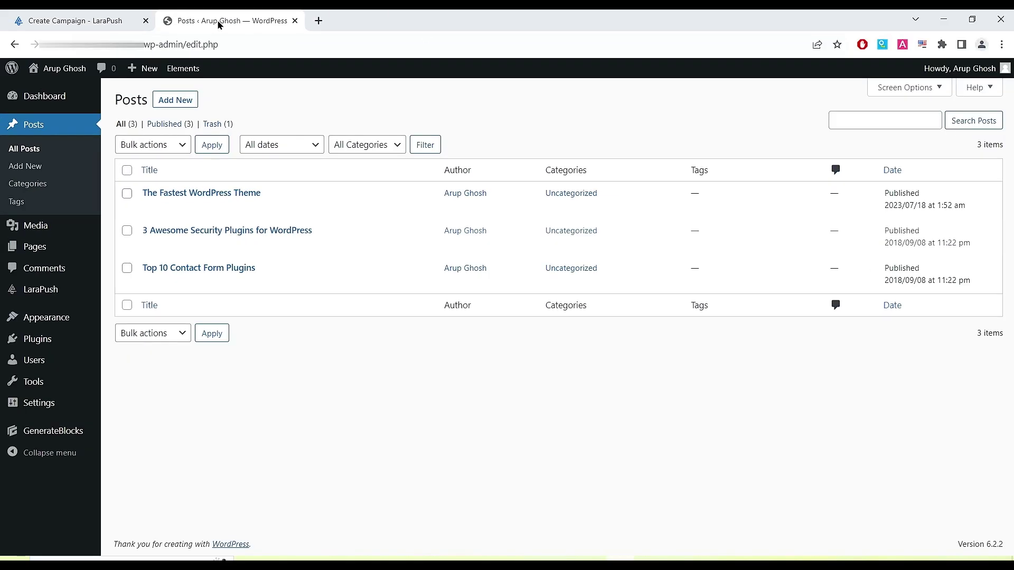
click(76, 21)
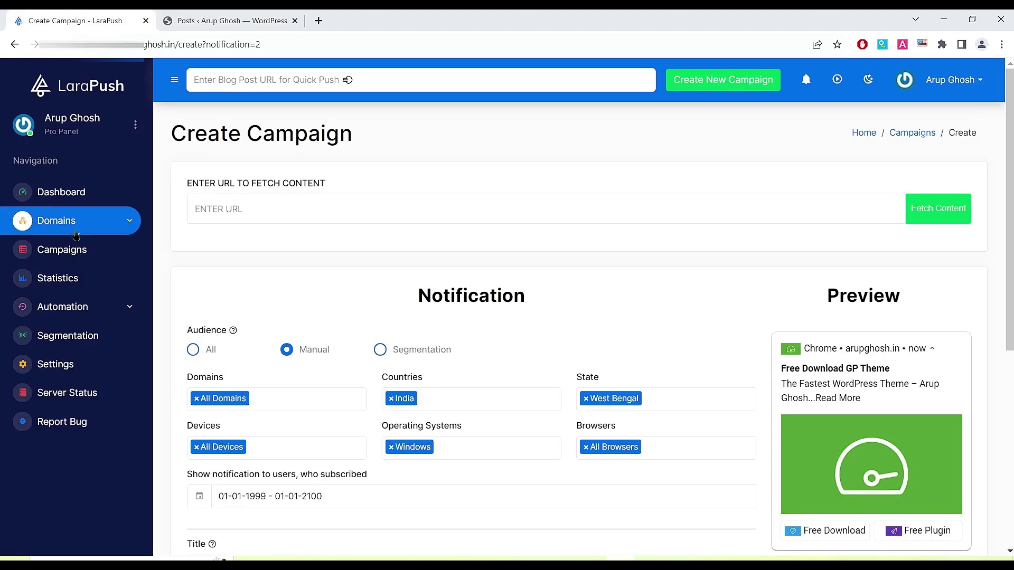
click(70, 248)
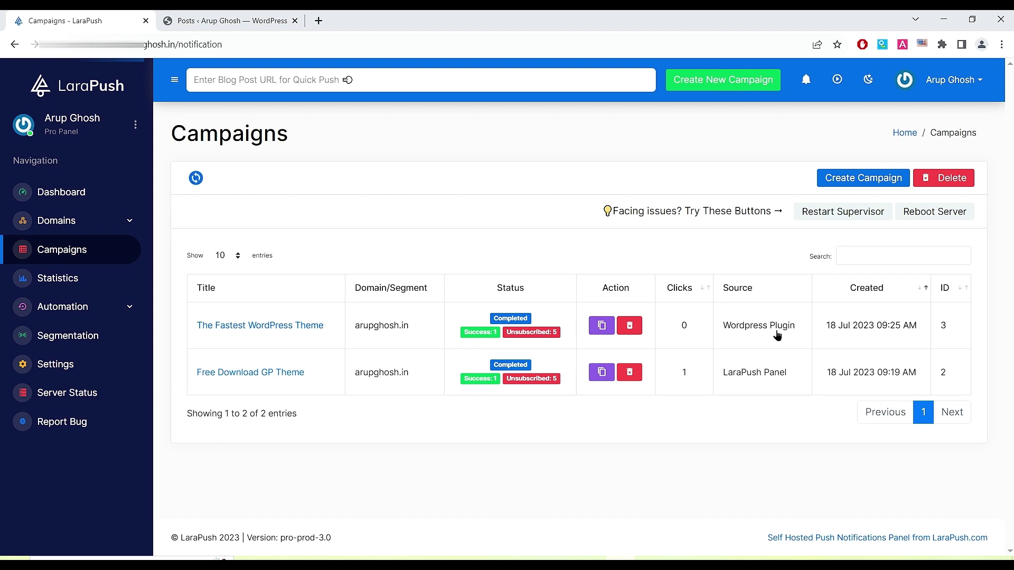
Open "The Fastest WordPress Theme" post for editing in WordPress and select "WordPress Theme" in its title
click(237, 20)
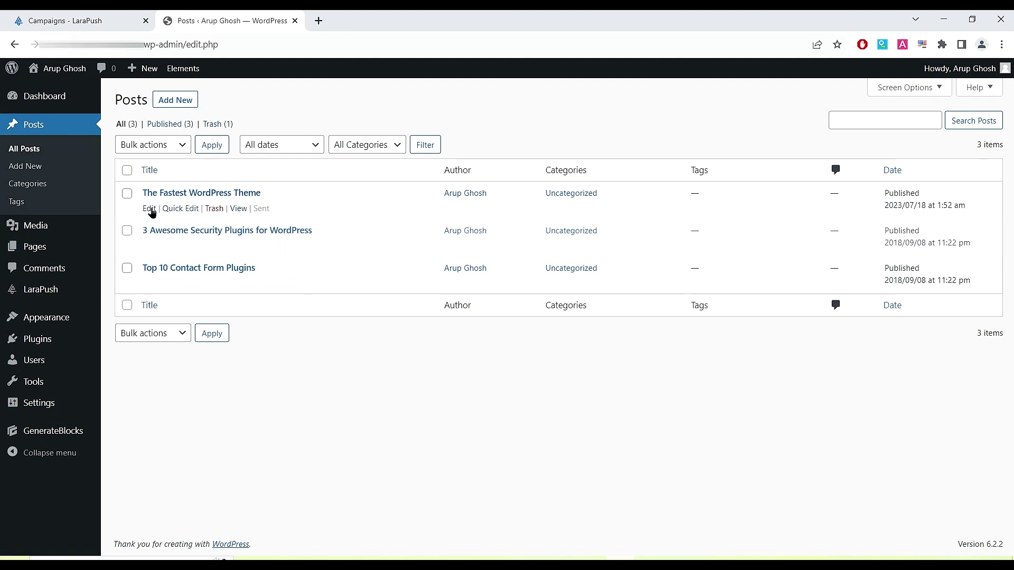
click(150, 209)
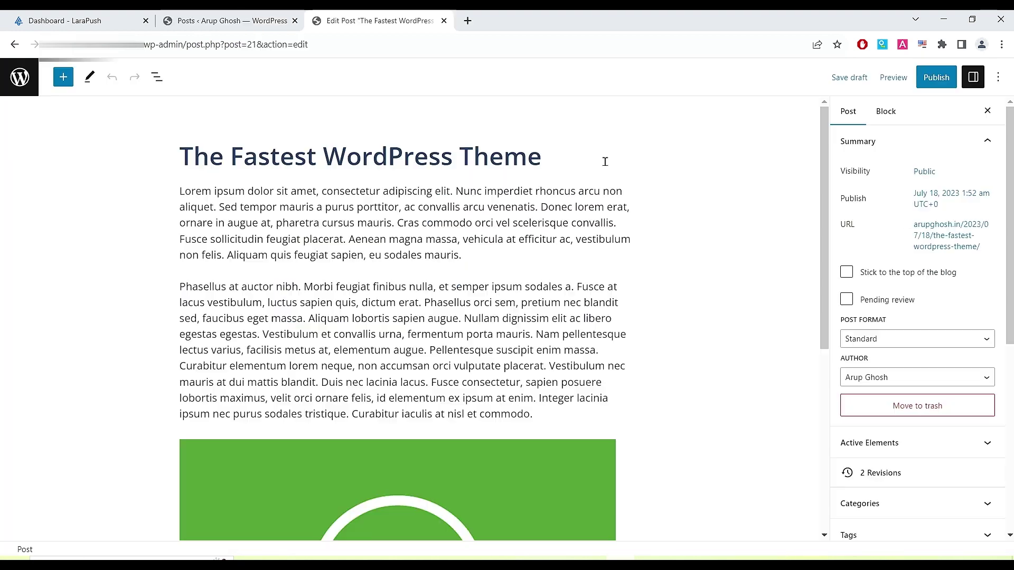
drag(326, 157, 546, 160)
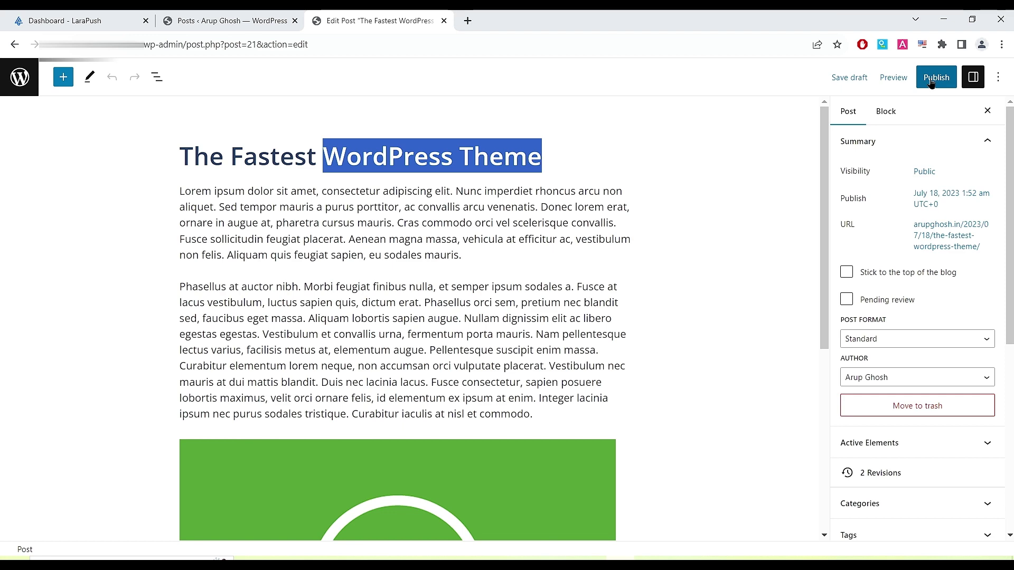
Open the LaraPush plugin's settings in WordPress and review the Push On Publish option
click(231, 19)
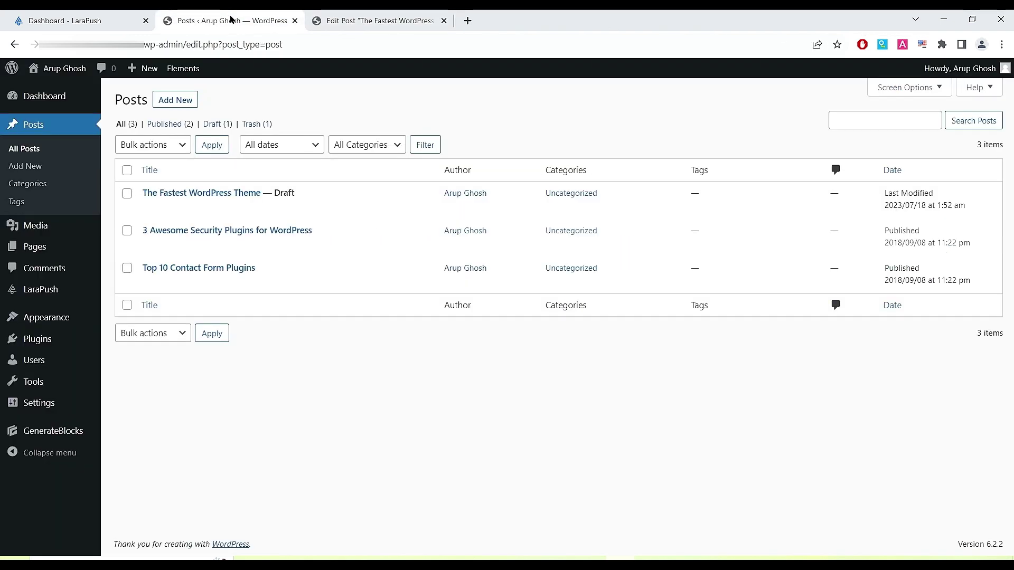
mouse_move(77, 299)
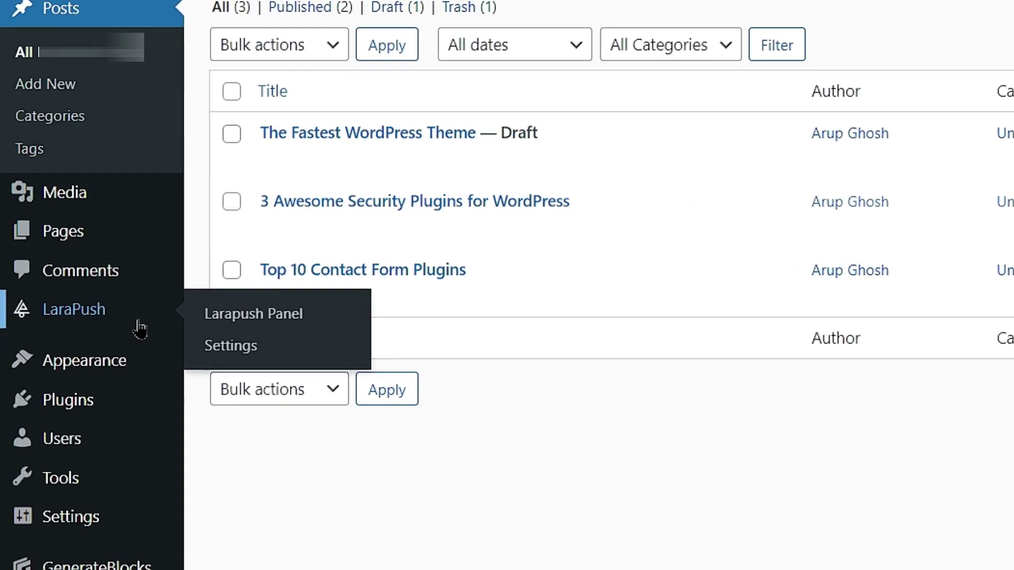
click(235, 346)
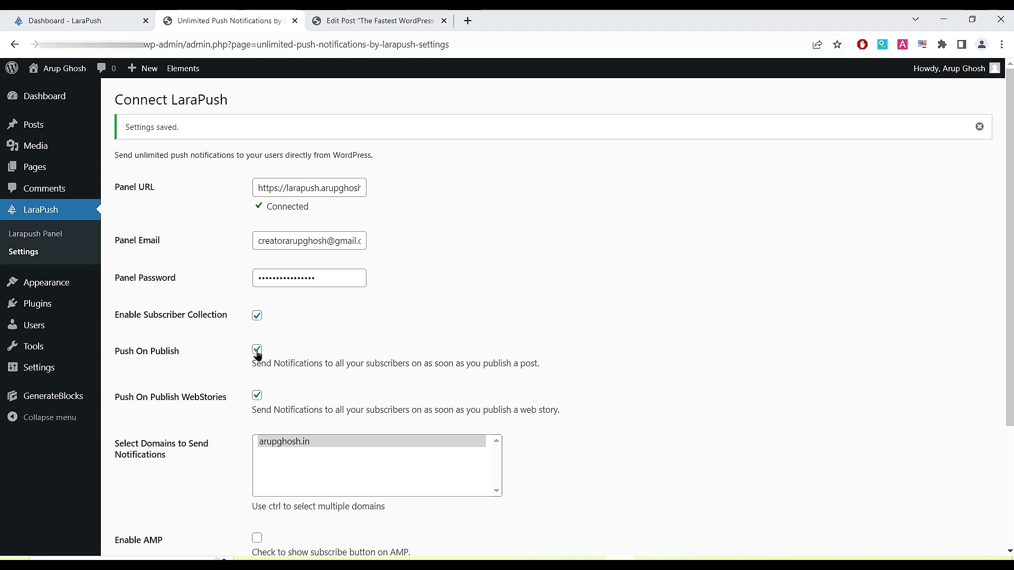
Return to the editor with "The Fastest WordPress Theme" and publish the post, confirming the pre-publish check
click(362, 15)
click(927, 80)
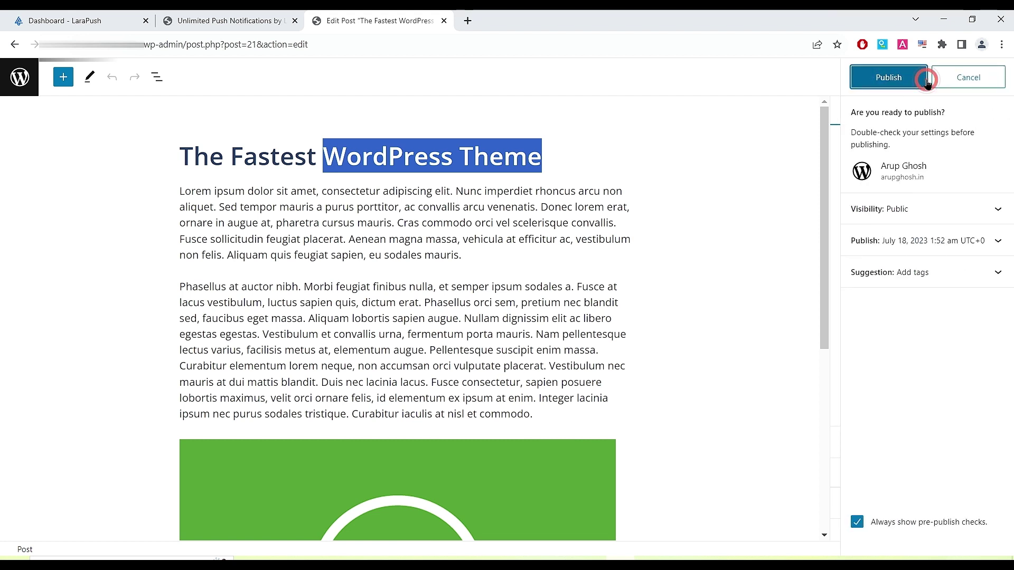
click(891, 79)
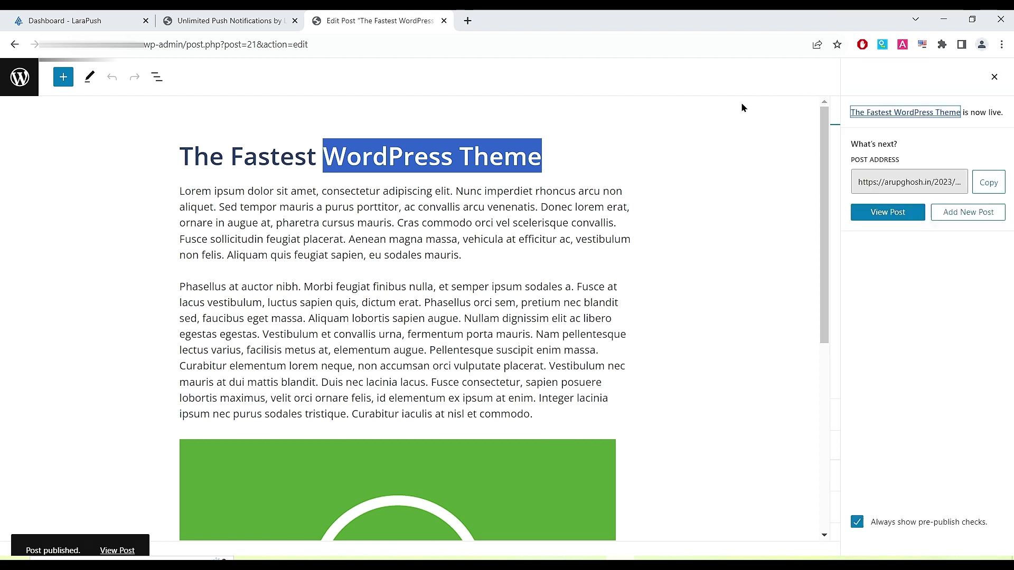
Review the LaraPush campaign list for the notification triggered by publishing the post, comparing it with the post's editor
click(57, 21)
click(85, 249)
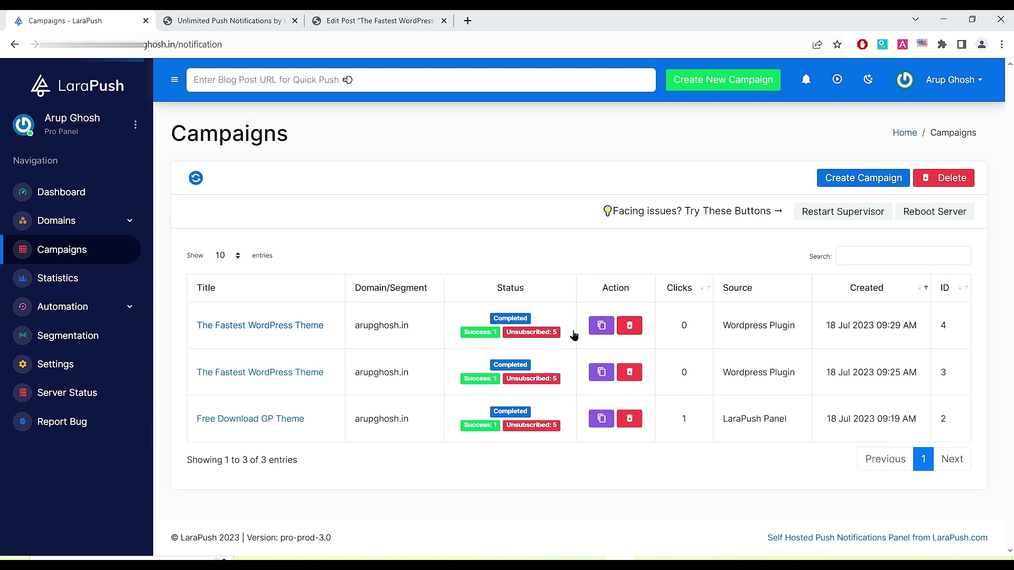
click(388, 21)
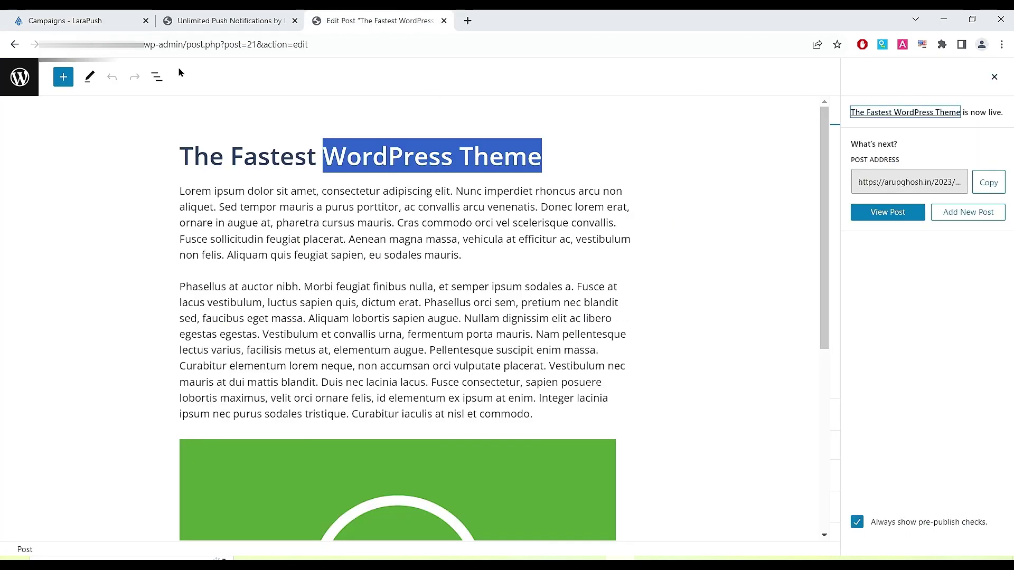
click(97, 22)
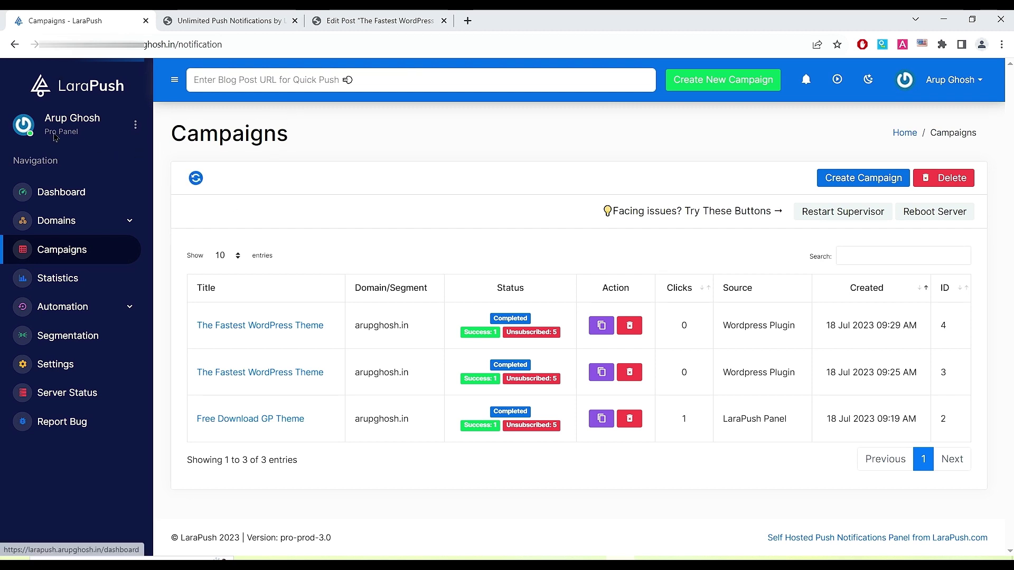